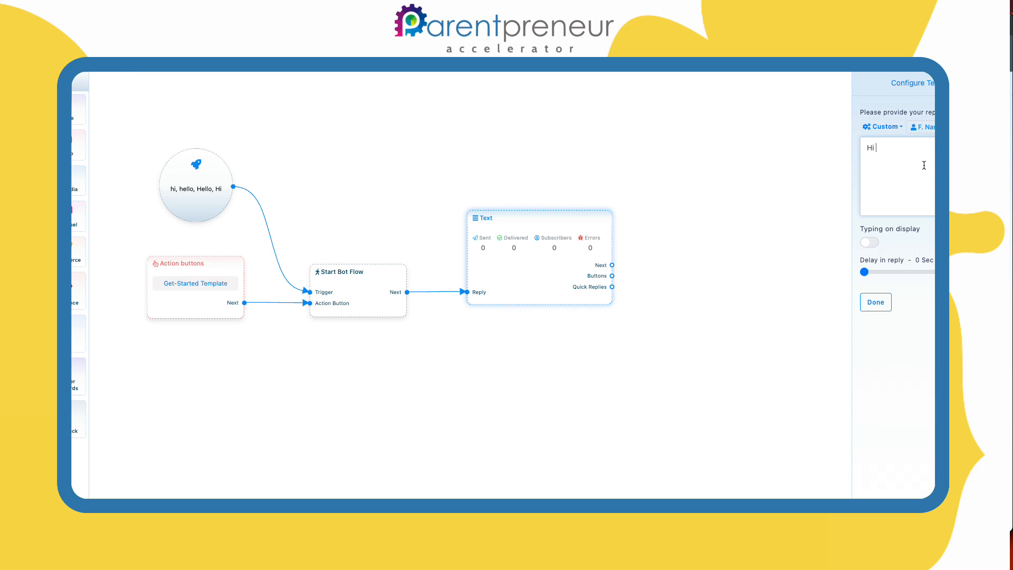
Complete the greeting as "Hi #LEAD_USER_FIRST_NAME#, thanks for contacting us.", enable typing on display, and set a 1-second reply delay
click(923, 127)
click(869, 242)
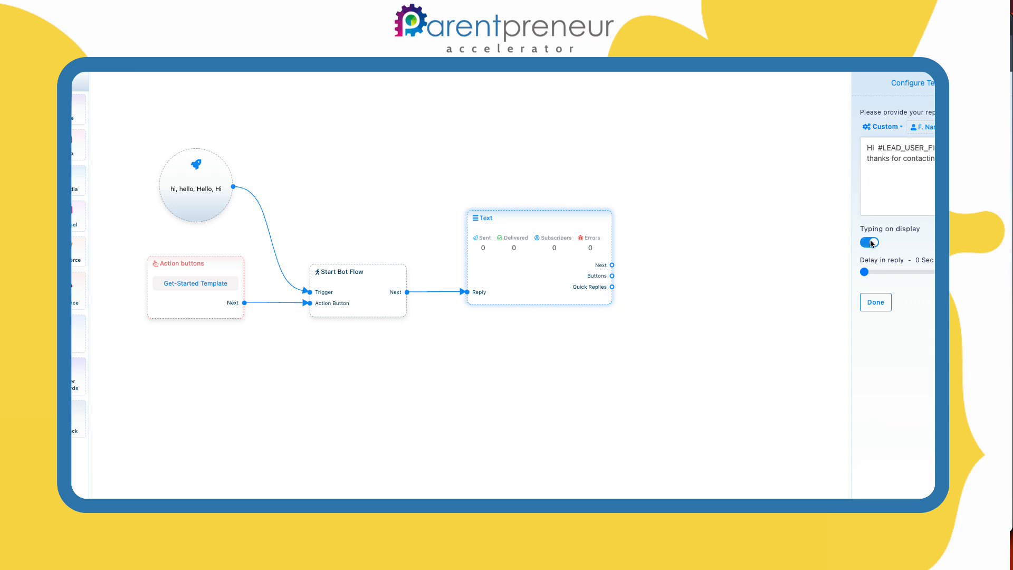
click(866, 272)
click(875, 302)
Add an Image block beside the greeting Text block and upload the Tom Hanks image from the Desktop to it
drag(780, 333, 678, 330)
drag(79, 110, 606, 236)
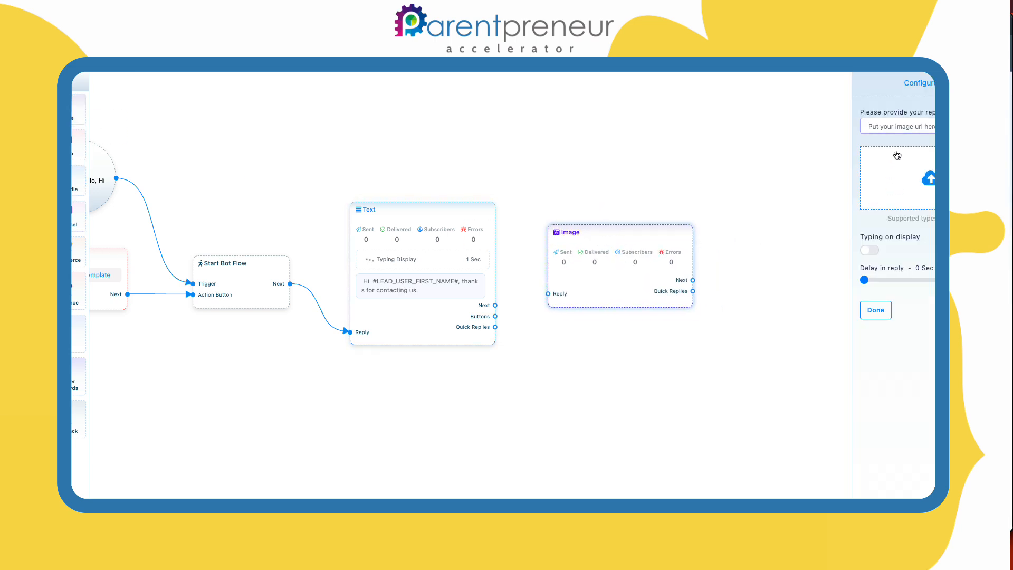
click(915, 180)
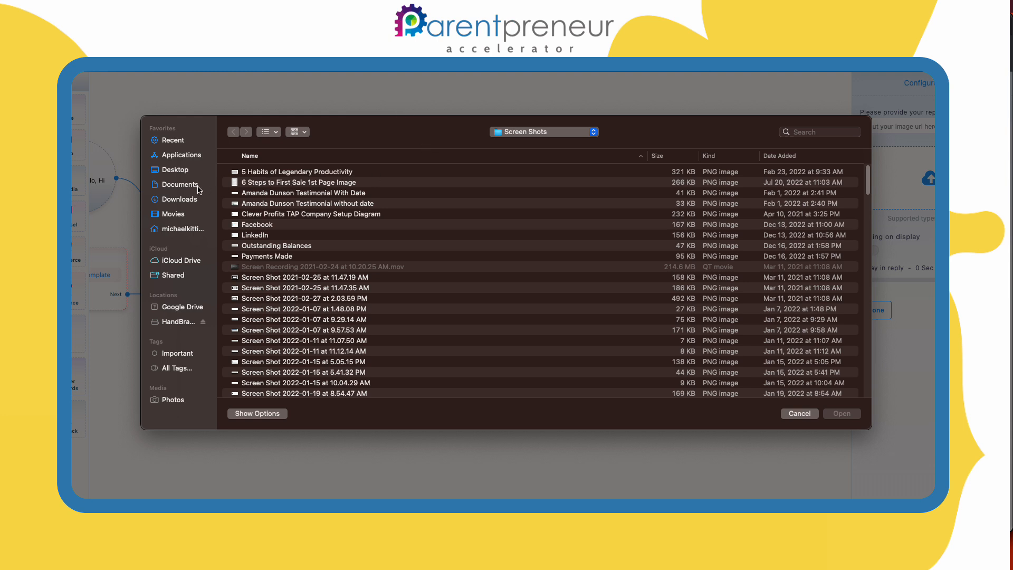
click(176, 170)
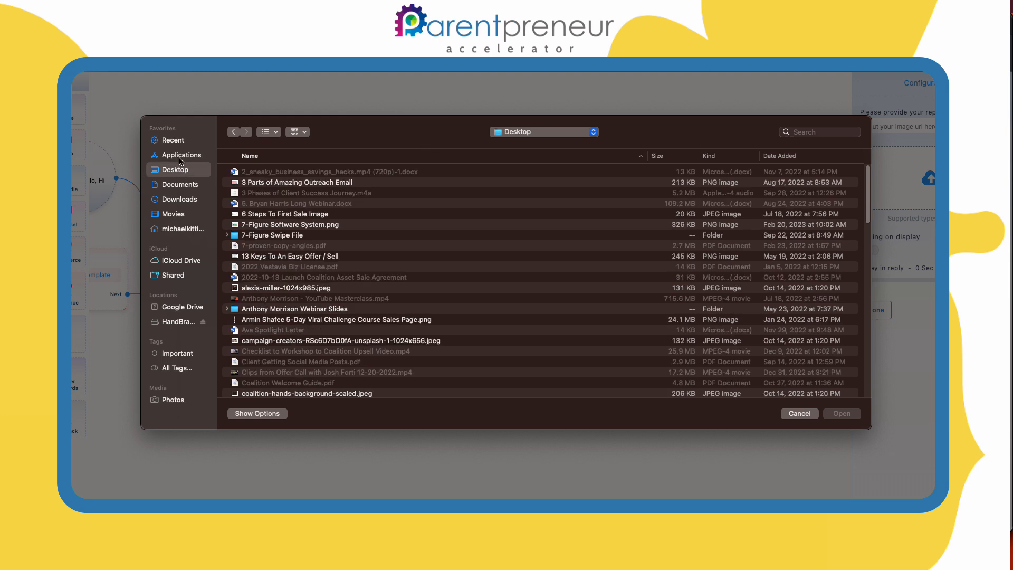
click(813, 136)
text(tom hanks)
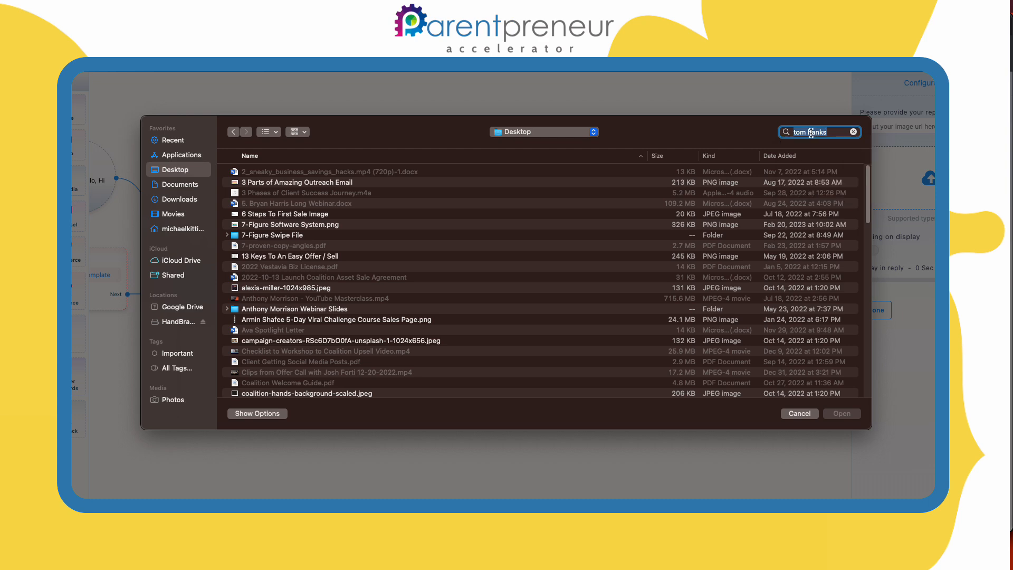
key(Return)
double_click(299, 189)
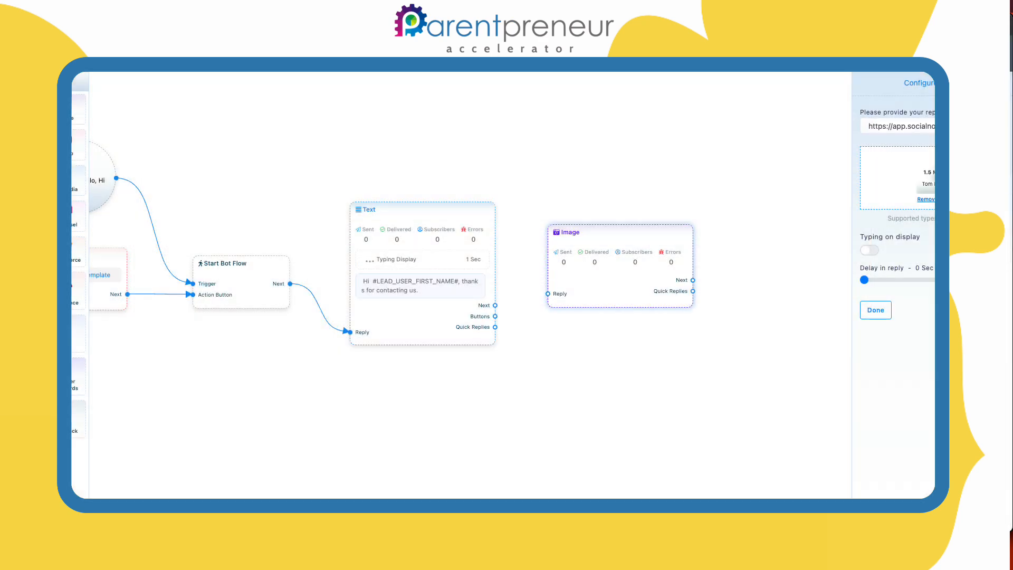
click(875, 310)
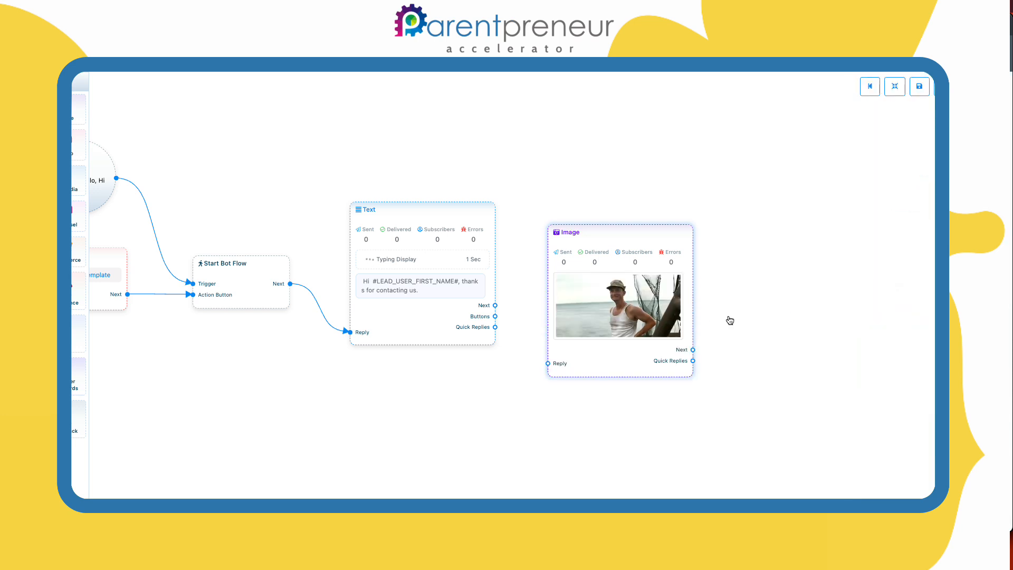
Align the Image block with the greeting Text block and connect the greeting's Next output to the image's Reply input
drag(638, 235, 633, 209)
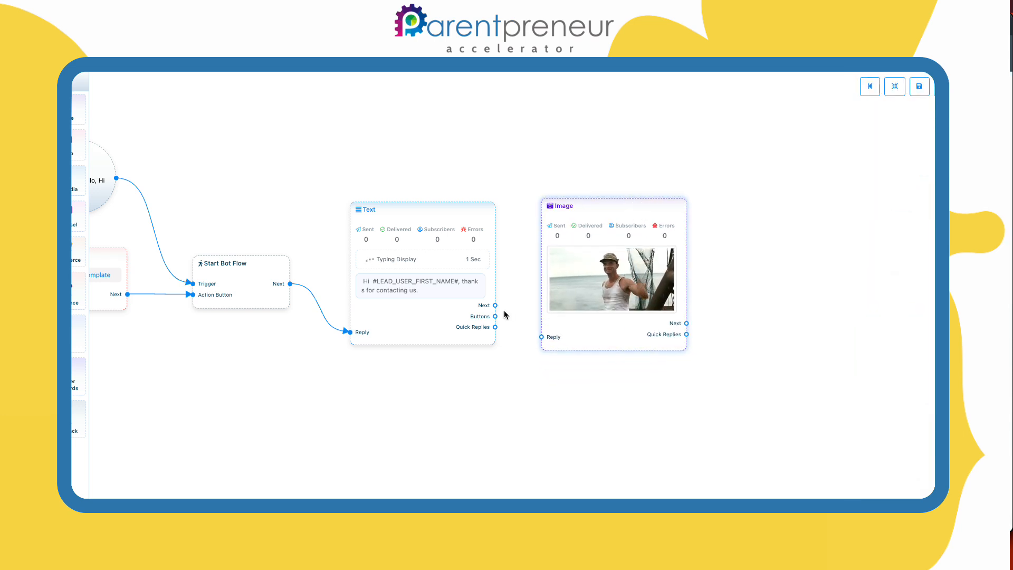
drag(495, 305, 542, 341)
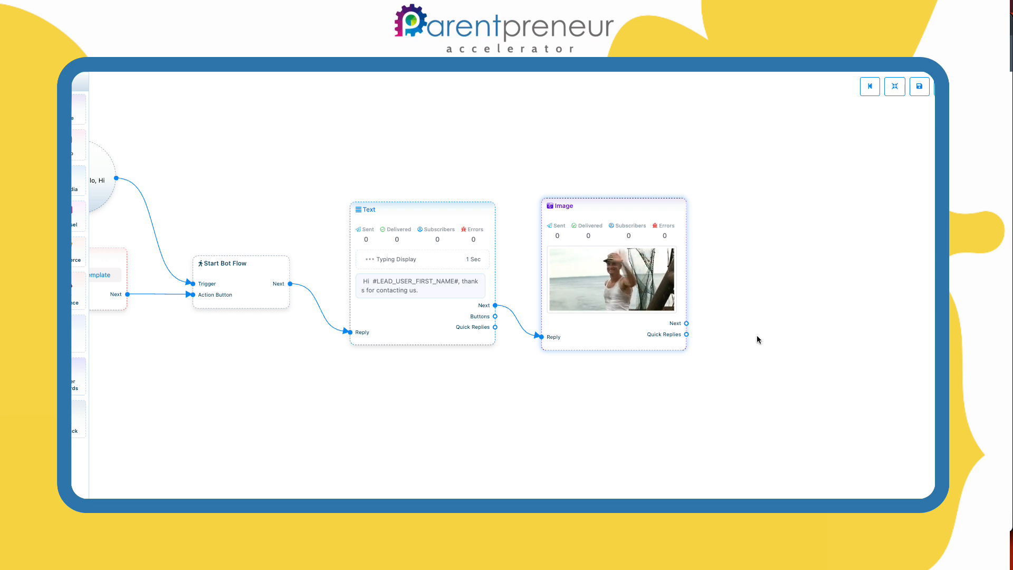
Try to save the bot flow
click(612, 400)
drag(612, 400, 426, 375)
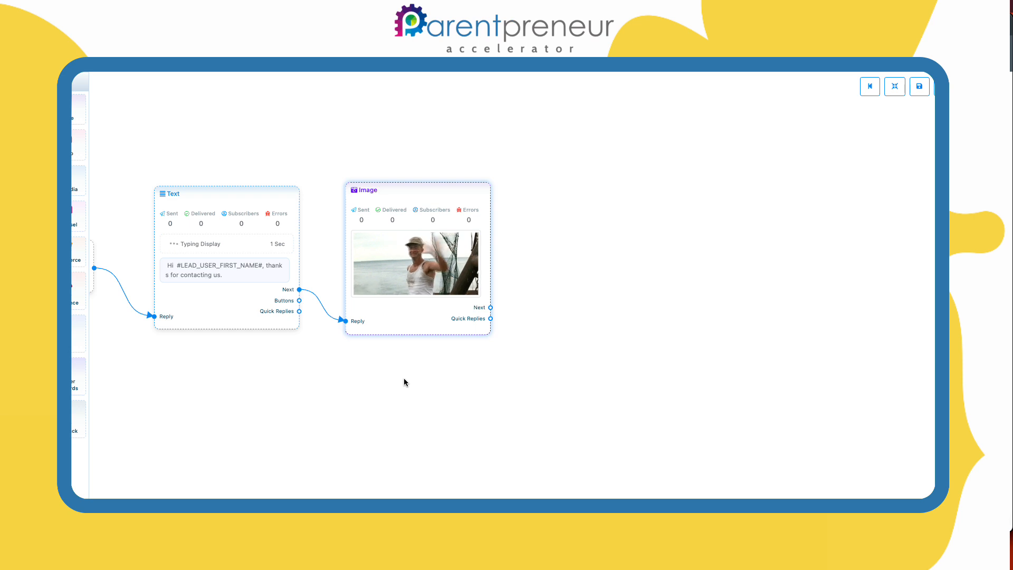
click(919, 86)
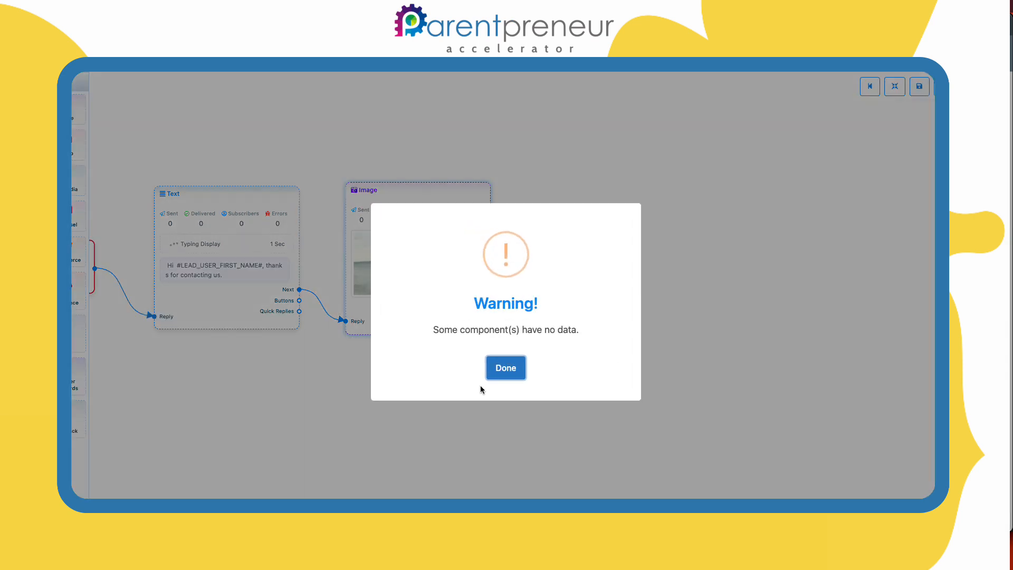
click(506, 368)
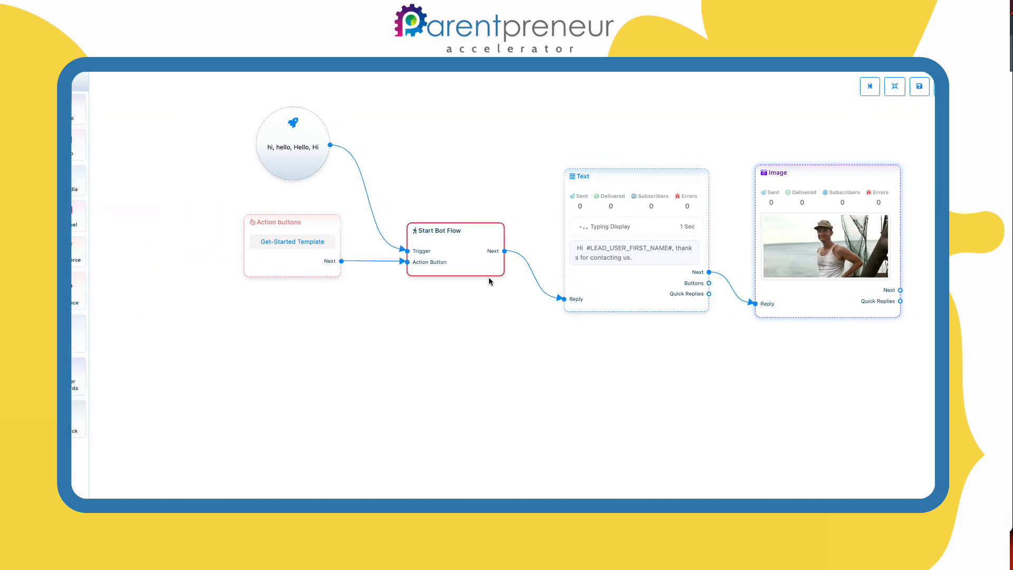
Set the Start Bot Flow block's title to "Start"
click(461, 249)
text(Start)
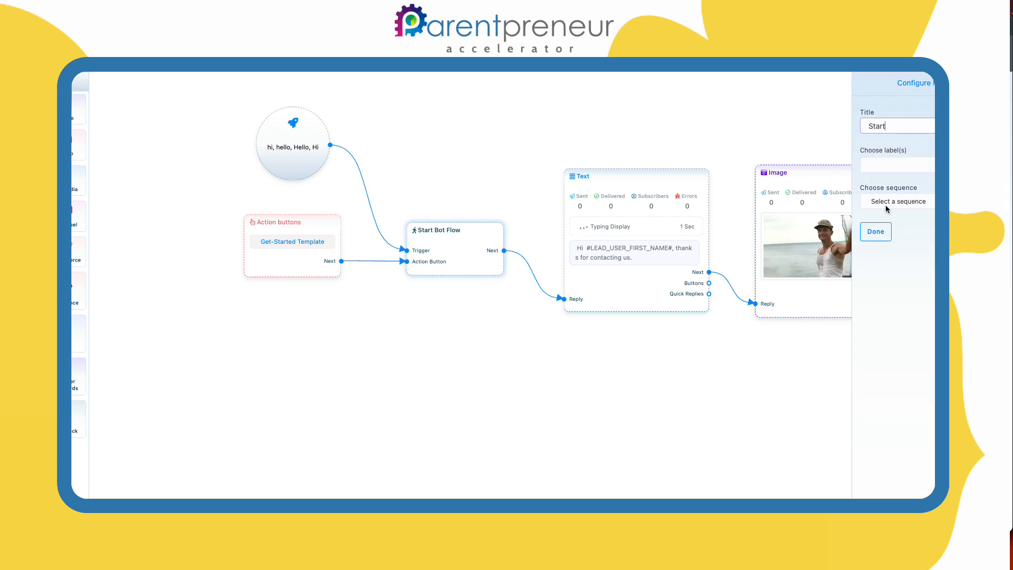
click(876, 232)
Add a Text block after the Image block with the message "what can we help you with today?"
drag(793, 380, 607, 399)
drag(722, 368, 599, 343)
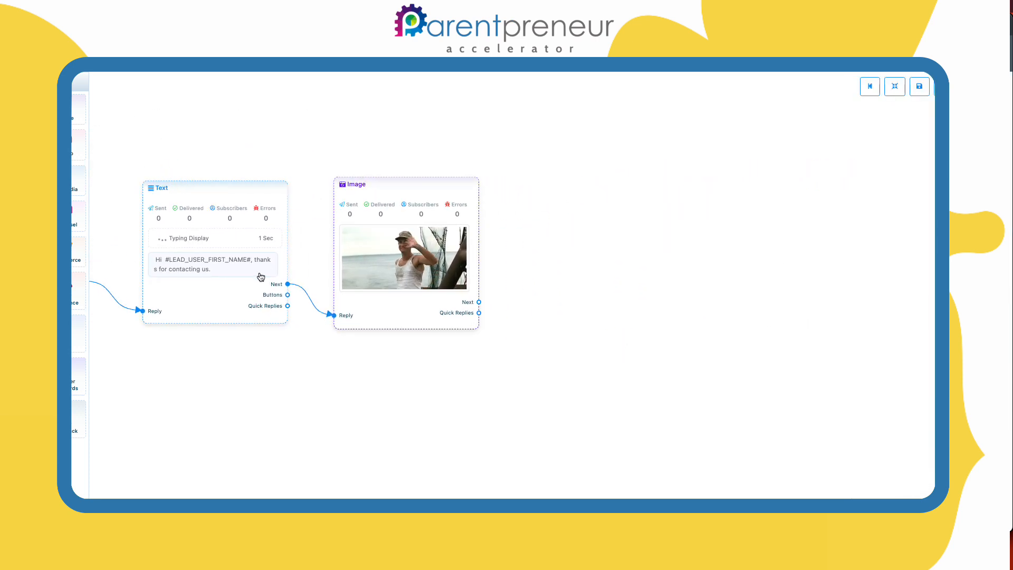
drag(527, 368, 490, 388)
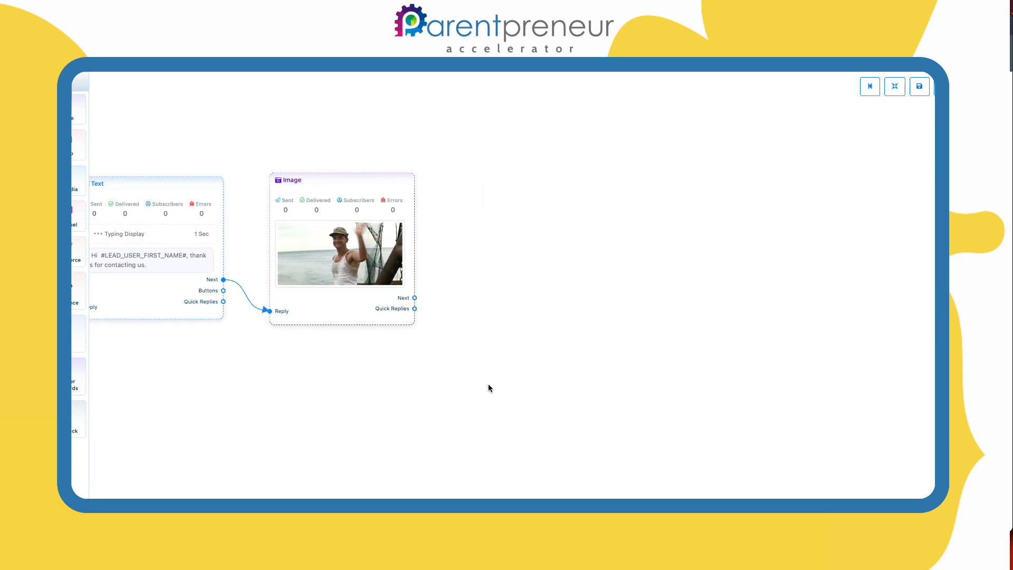
drag(481, 252, 464, 252)
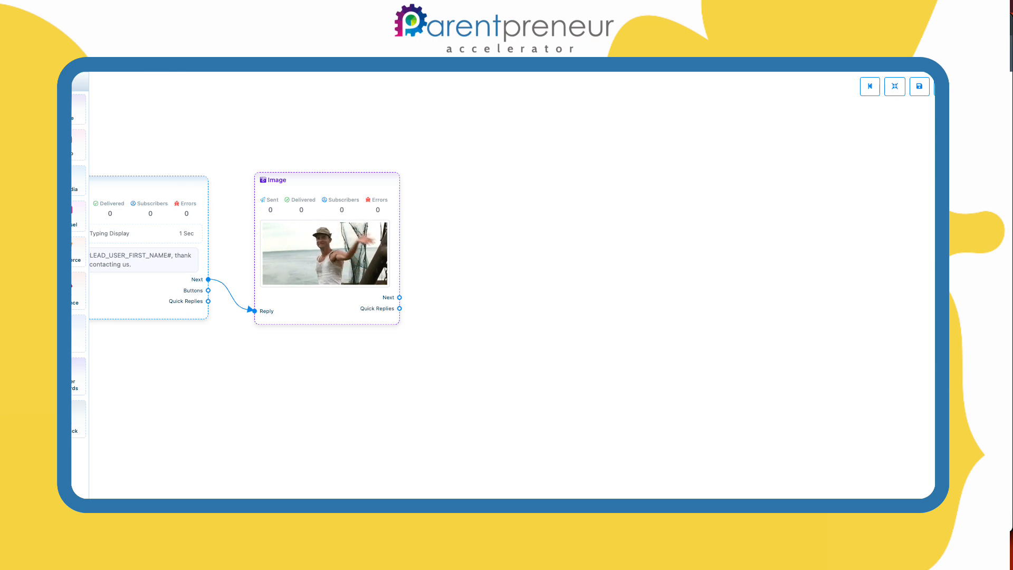
drag(78, 109, 528, 209)
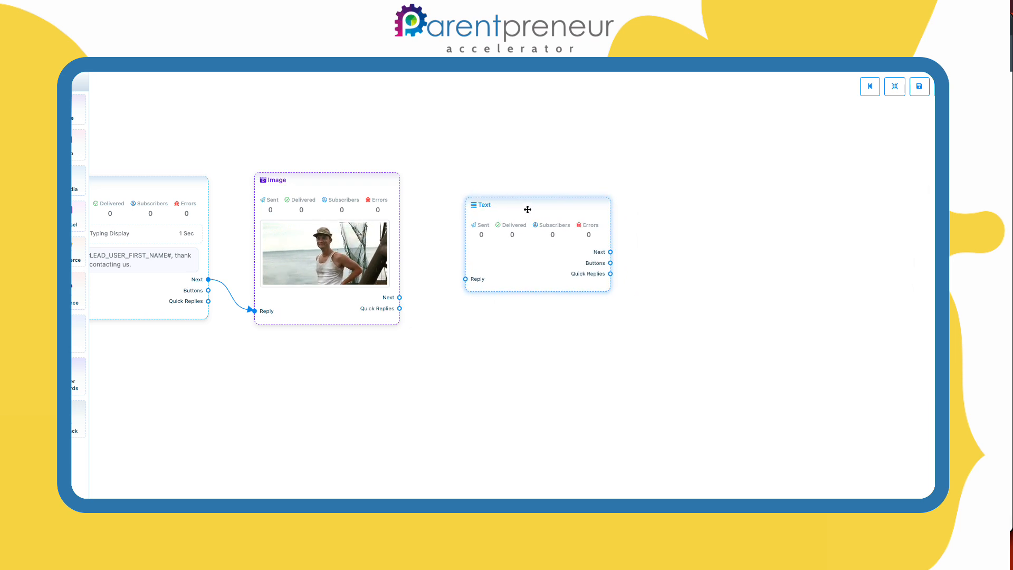
double_click(518, 249)
click(900, 153)
text(what can we help yo)
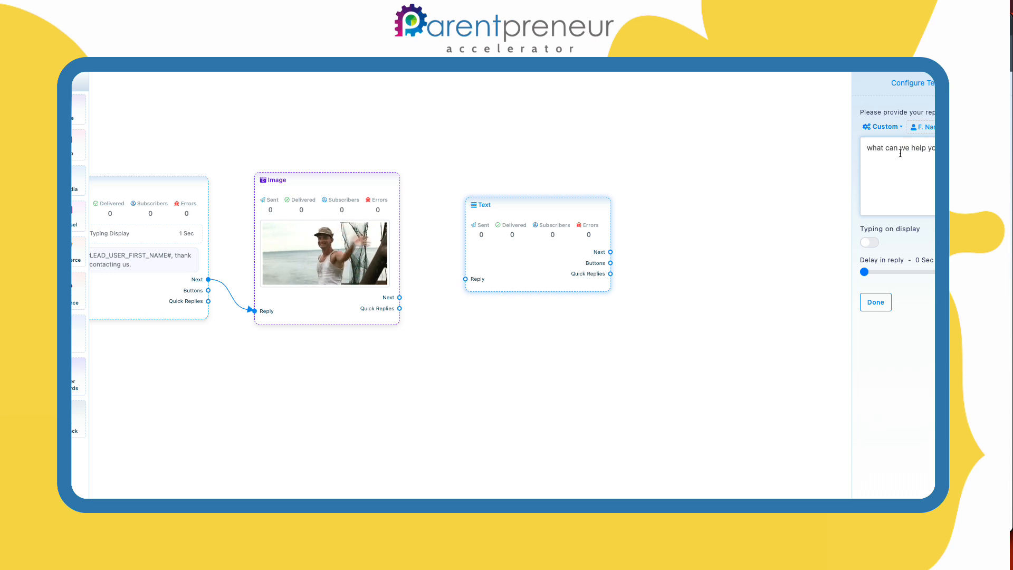
Enable typing on display for the new Text block and set its reply delay to 1 second
click(869, 242)
drag(865, 273, 870, 279)
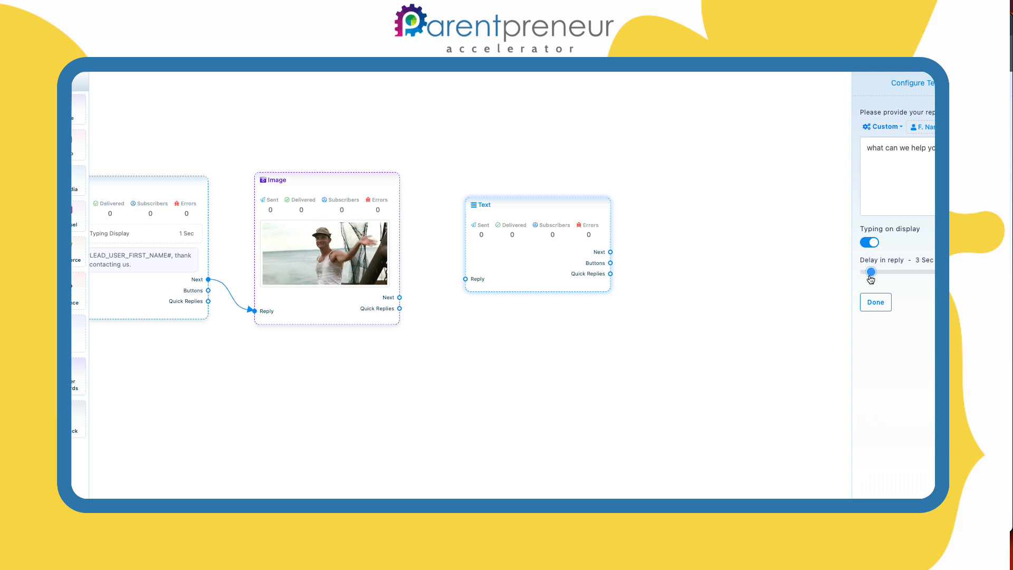
click(866, 273)
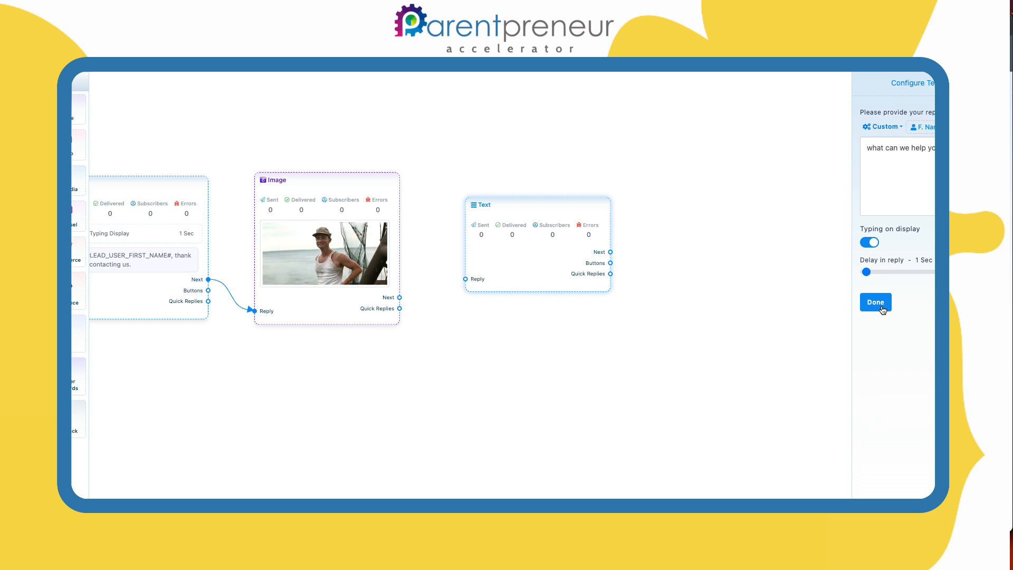
click(881, 307)
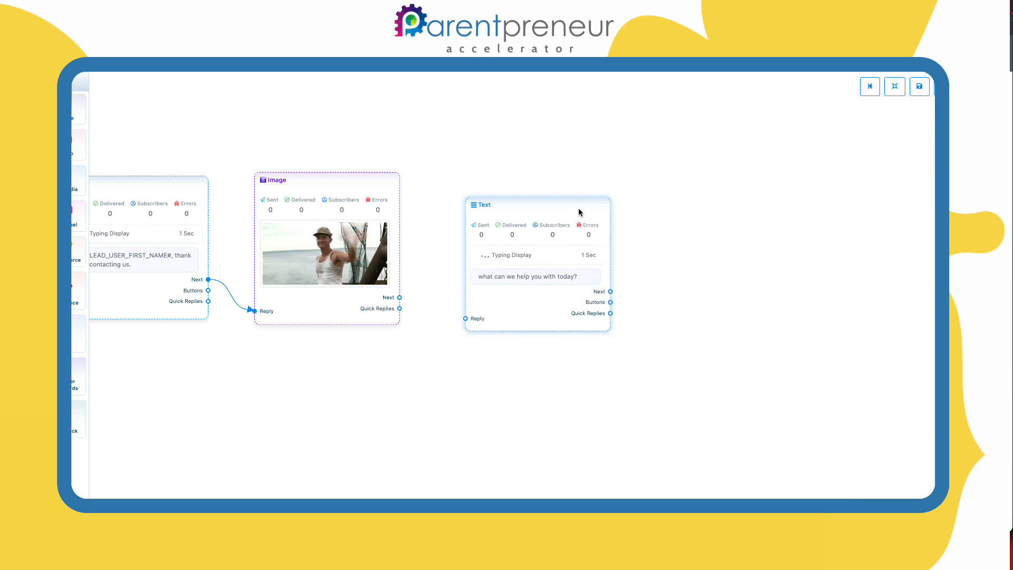
Move the question Text block closer to the Image block and connect the image's Next output to its Reply input
drag(579, 212, 560, 198)
drag(400, 298, 446, 303)
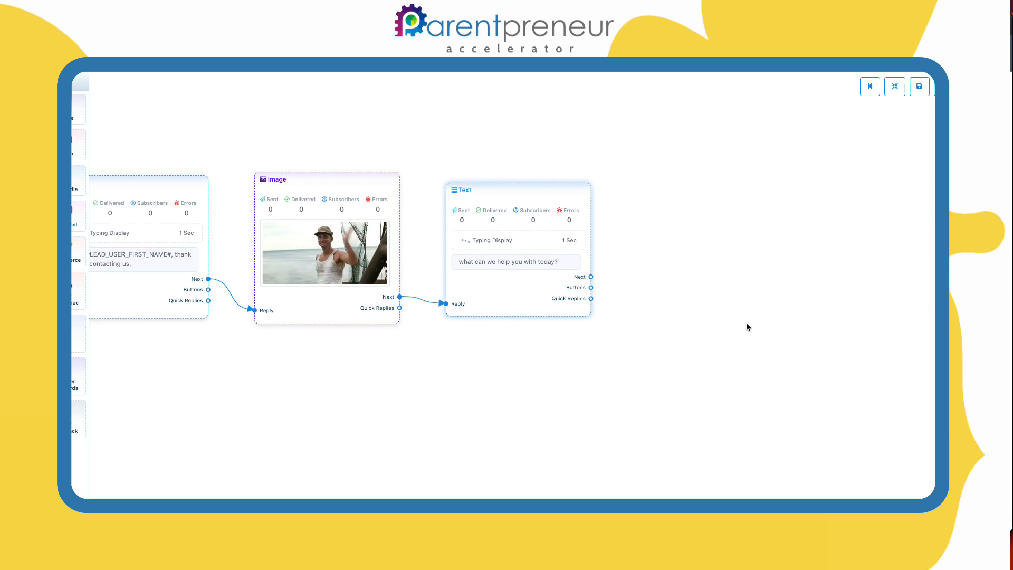
Add a Quick Reply block beside the question Text block and set its quick reply type to New Postback
scroll(749, 306, right, 4)
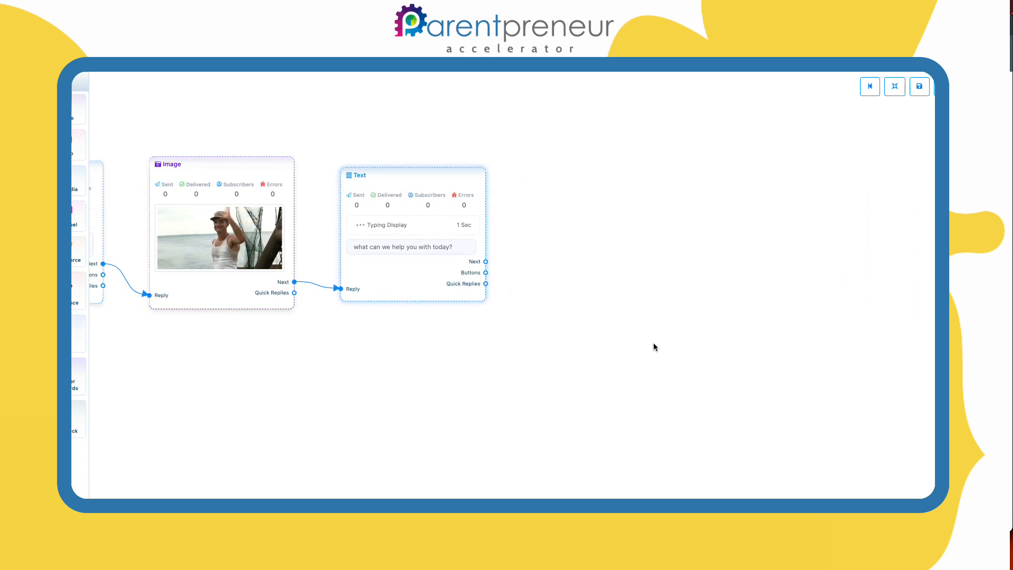
drag(558, 368, 493, 382)
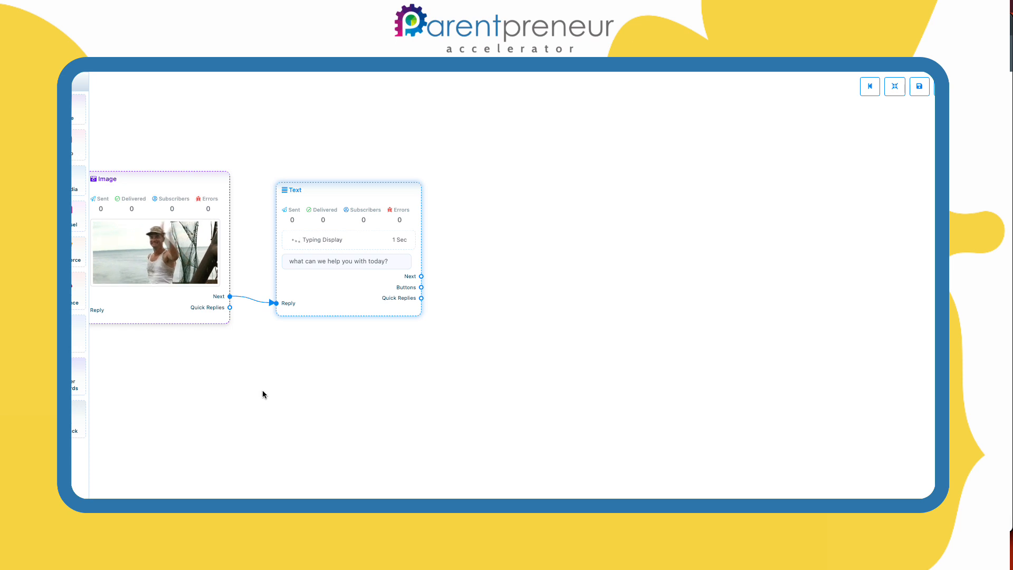
drag(596, 200, 548, 188)
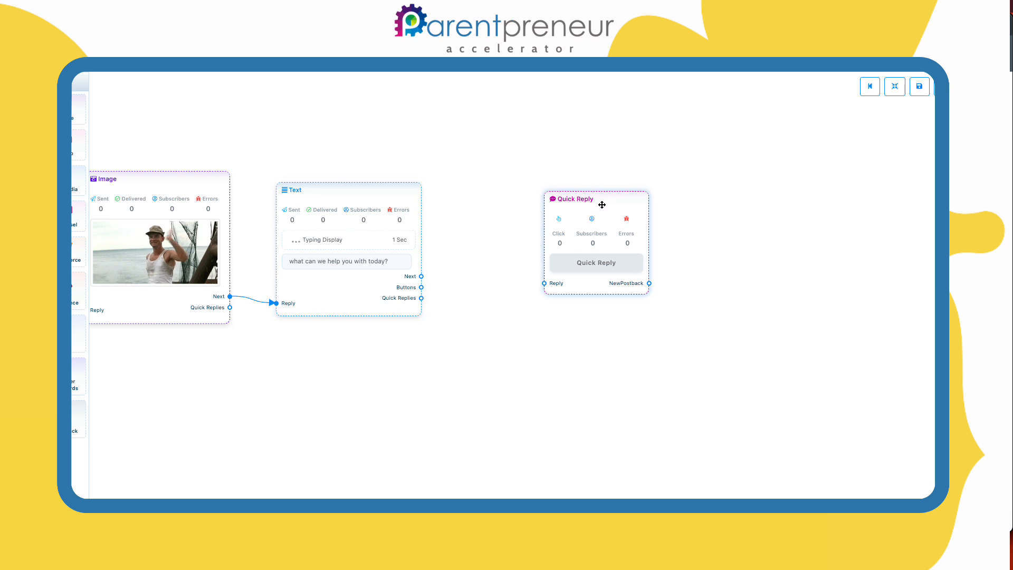
click(602, 205)
click(913, 126)
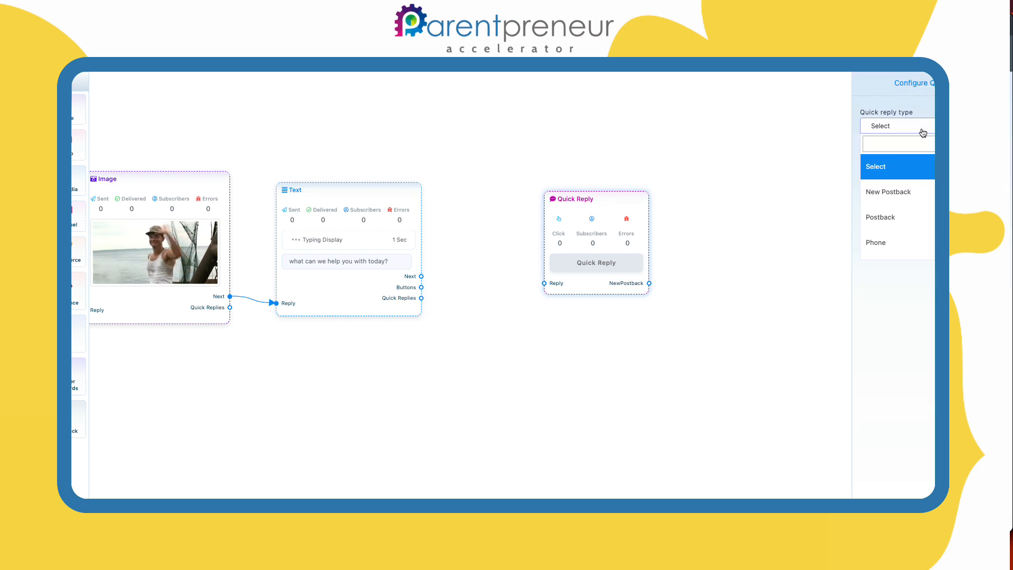
key(Down)
key(Down)
key(Up)
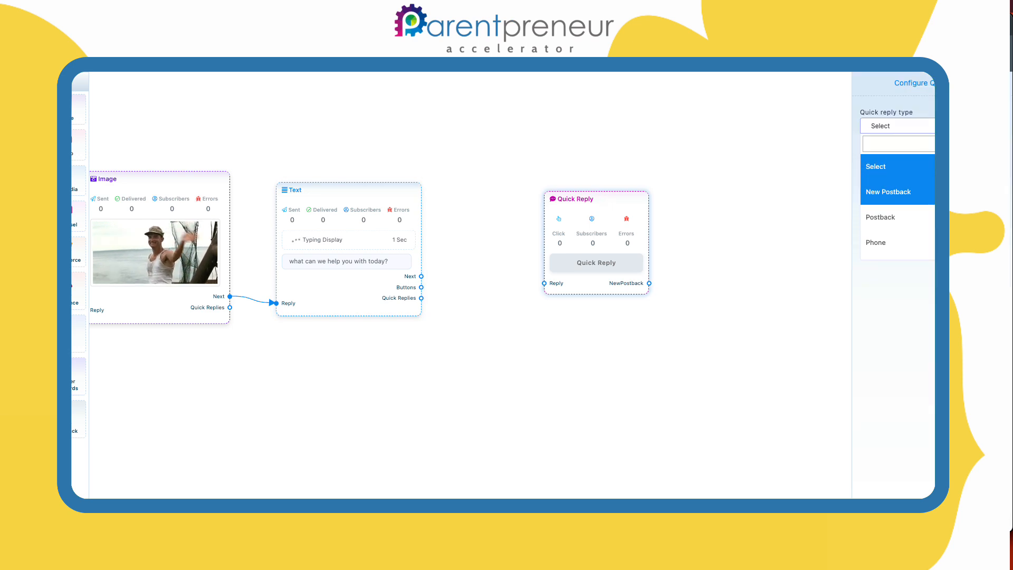
click(933, 196)
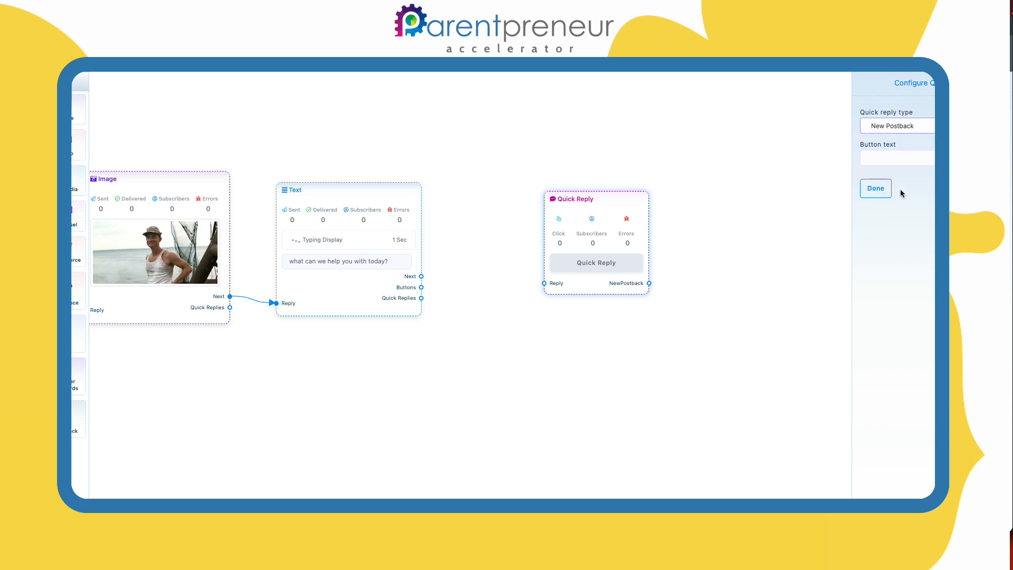
Move the Quick Reply block closer to the question Text block and set its button text to "Login"
click(896, 158)
drag(610, 200, 555, 177)
click(904, 157)
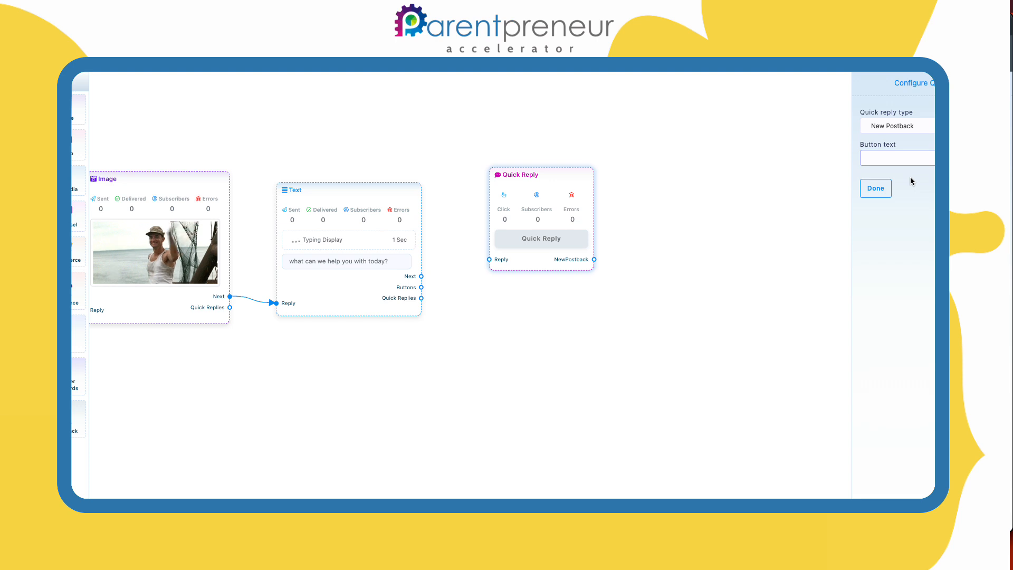
text(Login)
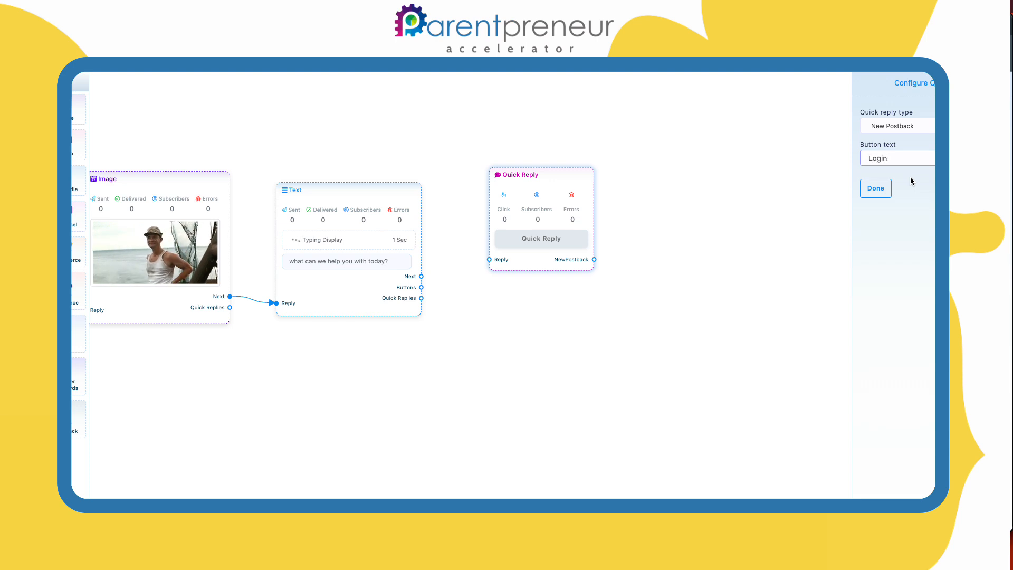
click(876, 188)
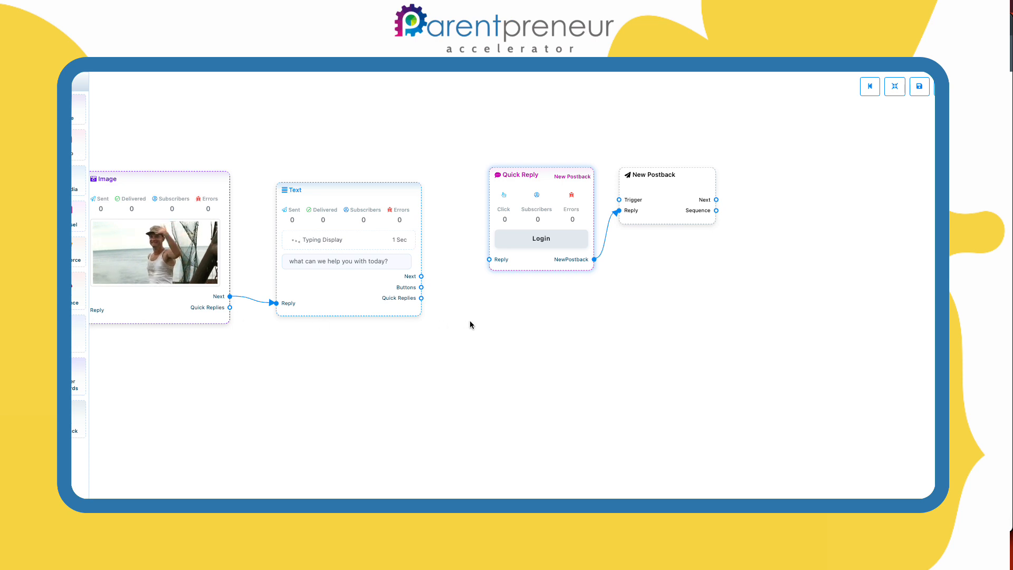
Duplicate the Login quick reply below the original and set the copy's button text to "Create Account"
drag(569, 205, 547, 296)
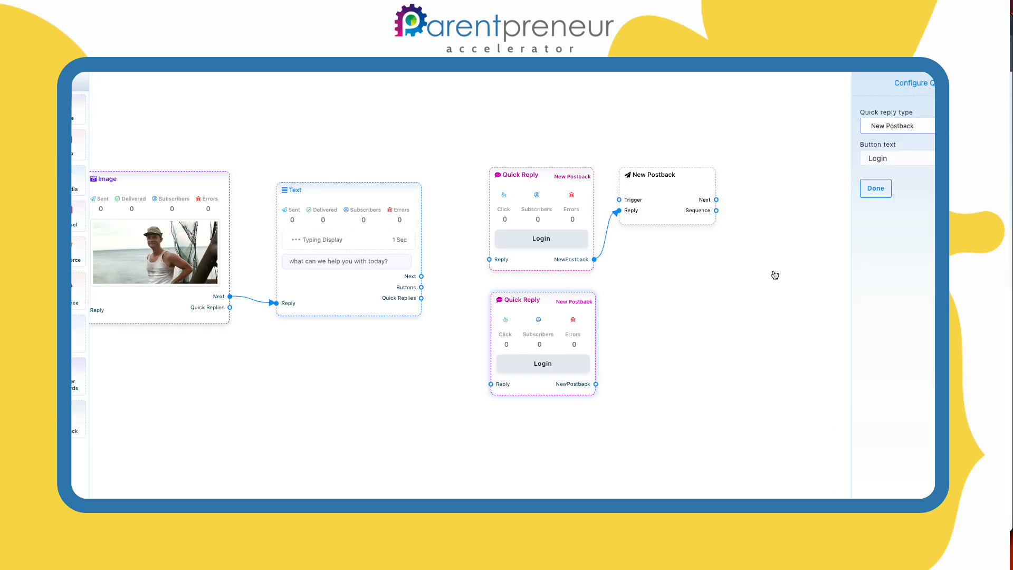
double_click(892, 159)
text(Create Account)
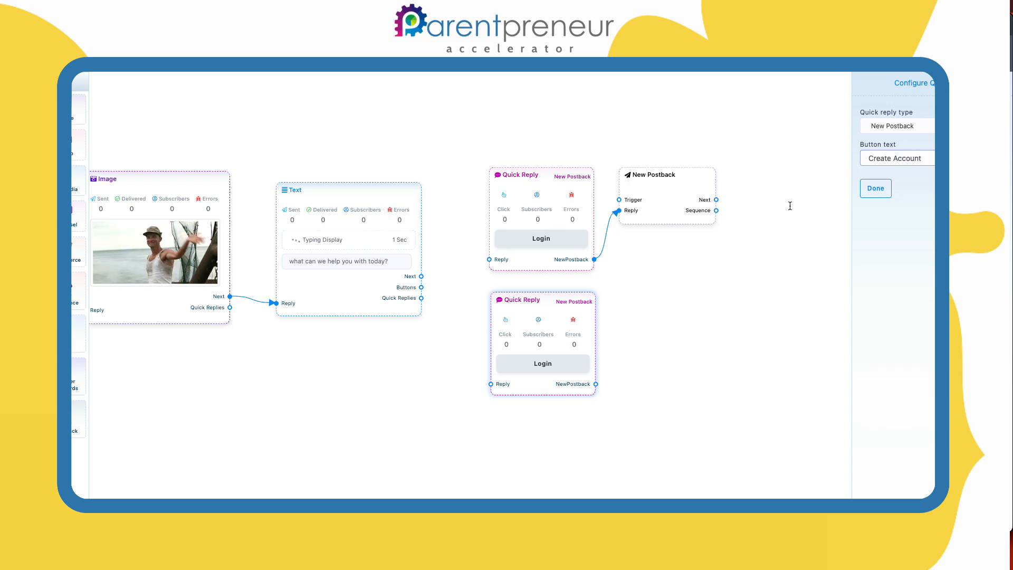
click(876, 188)
Duplicate the Create Account quick reply, place the copy below it, and set its button text to "Demo Platform"
mouse_move(544, 306)
mouse_down()
mouse_move(537, 297)
mouse_move(549, 415)
mouse_up()
right_click(549, 302)
click(565, 326)
click(549, 415)
click(894, 157)
triple_click(894, 157)
text(De)
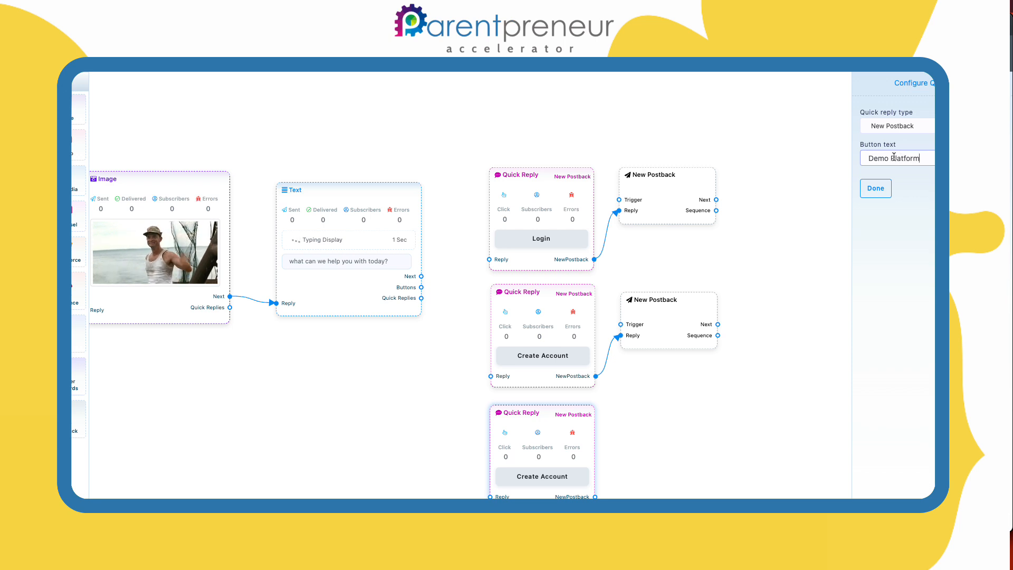
text(mo Platform)
click(875, 188)
scroll(810, 240, down, 5)
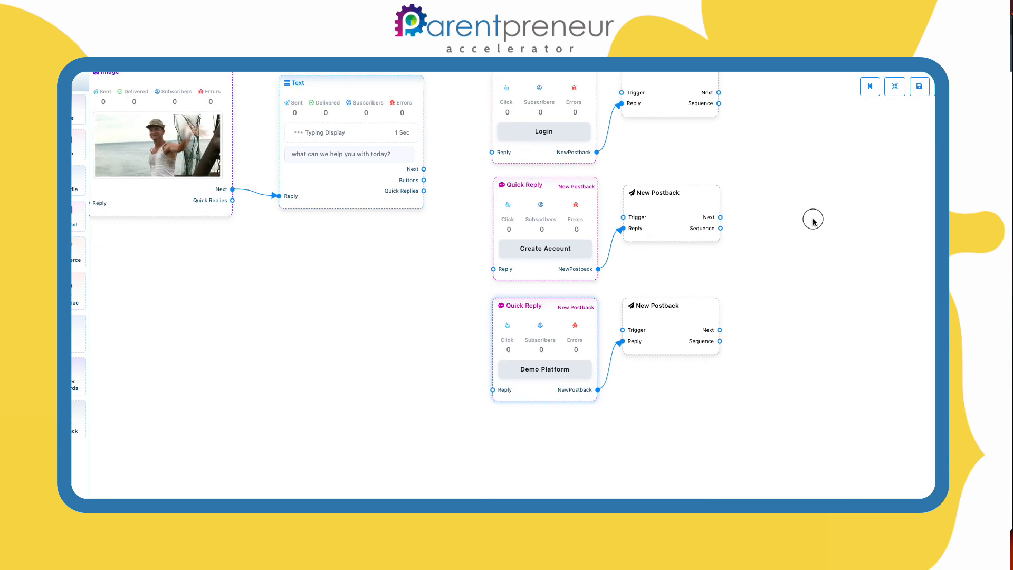
Duplicate the Demo Platform quick reply, place the copy below it, and set its button text to "Other"
right_click(555, 284)
click(570, 308)
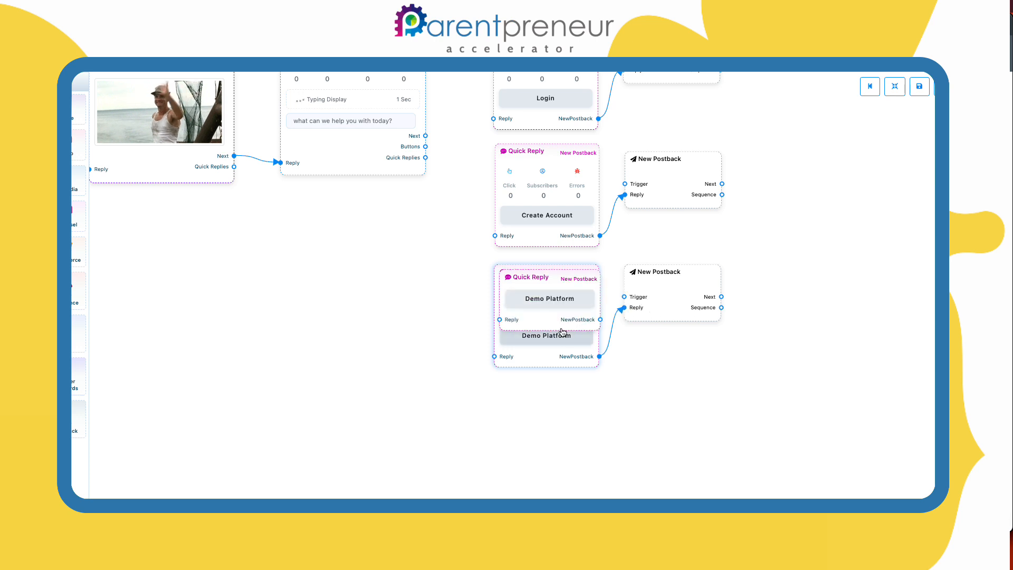
mouse_move(561, 283)
mouse_down()
mouse_move(560, 391)
mouse_move(549, 397)
mouse_up()
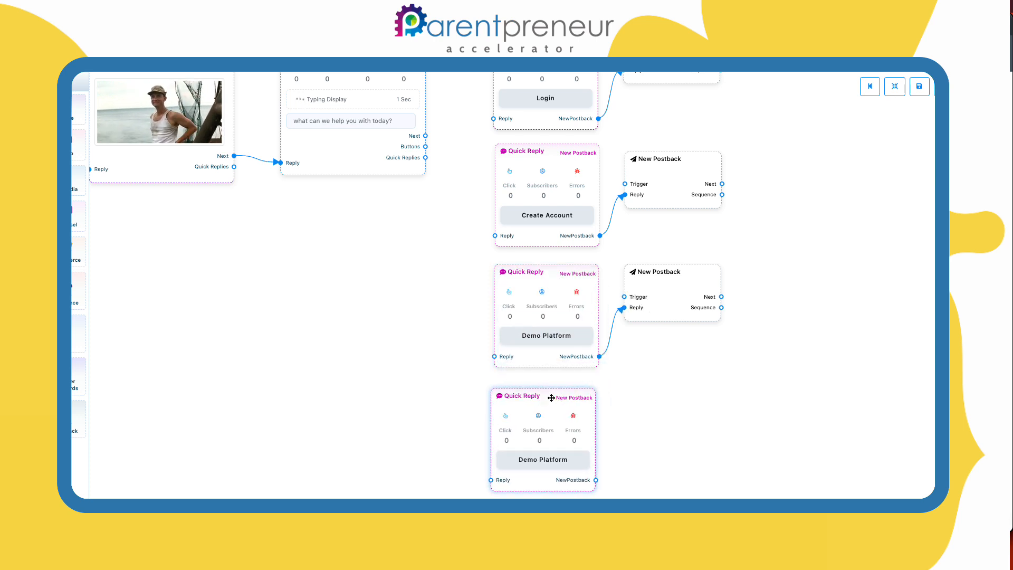
click(549, 396)
drag(868, 158, 924, 158)
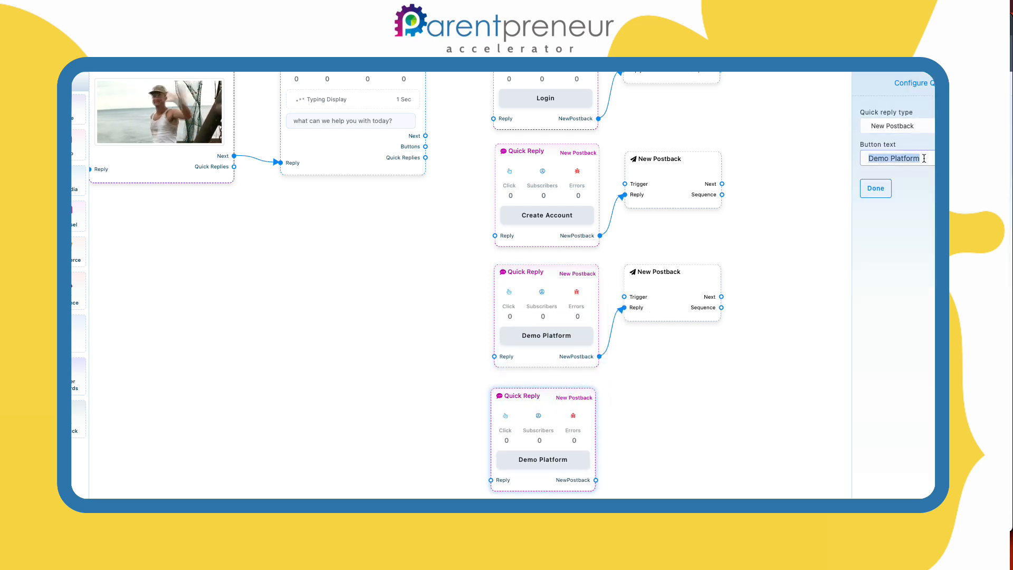
text(Other)
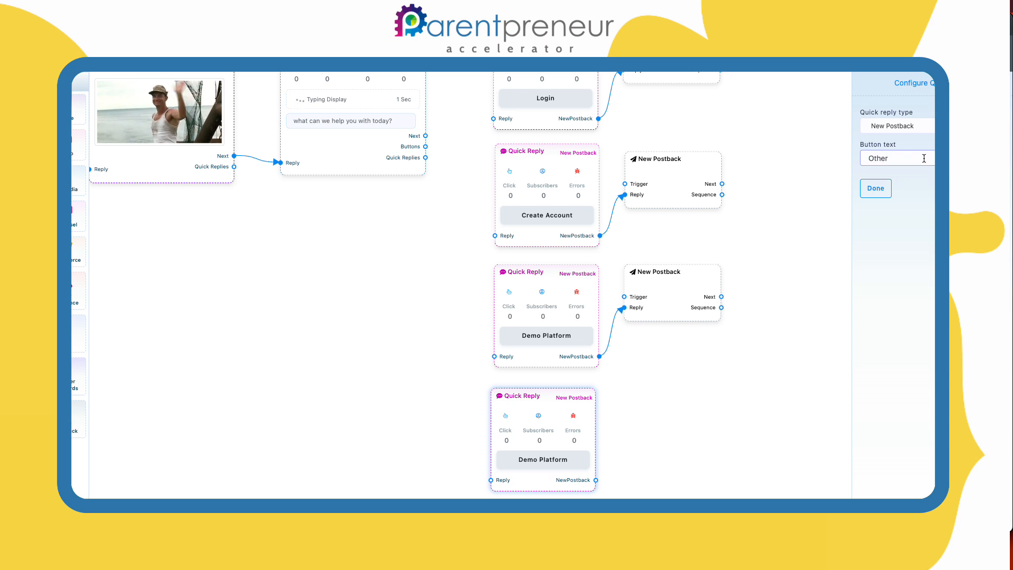
click(876, 189)
Connect the question Text block's Quick Replies output to the Login quick reply
drag(810, 281, 834, 363)
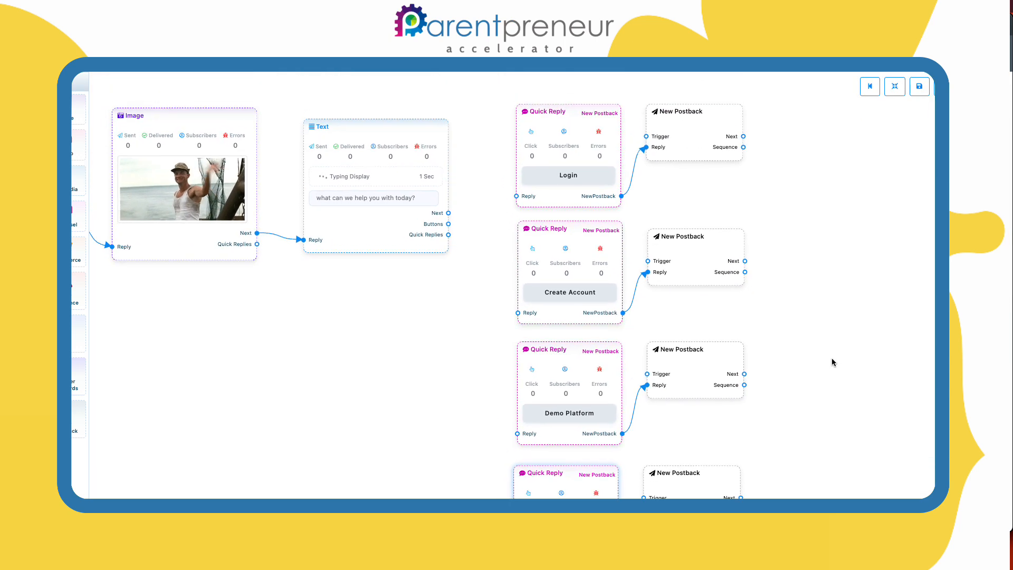
drag(448, 235, 516, 195)
drag(449, 236, 491, 304)
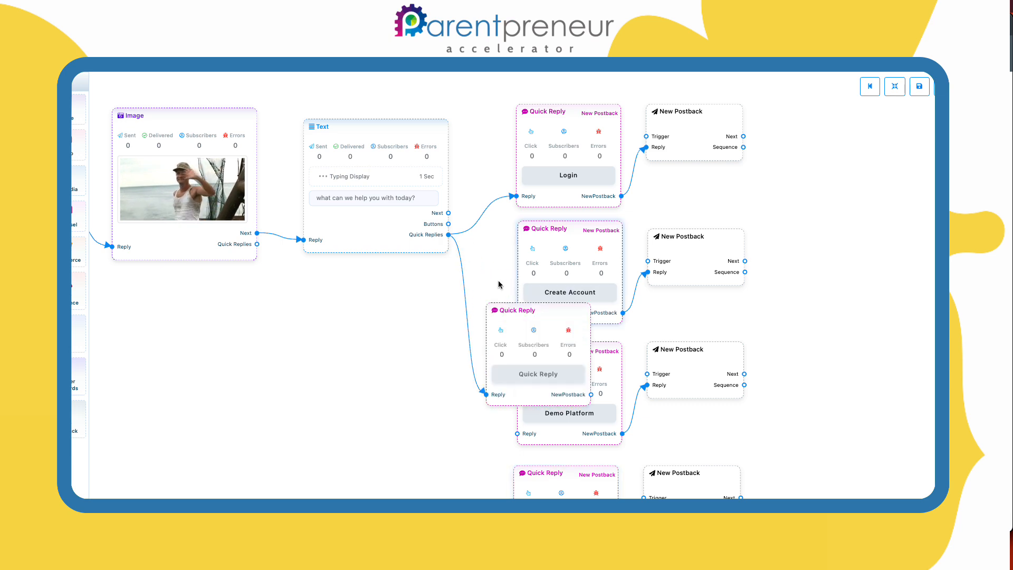
right_click(532, 318)
click(552, 329)
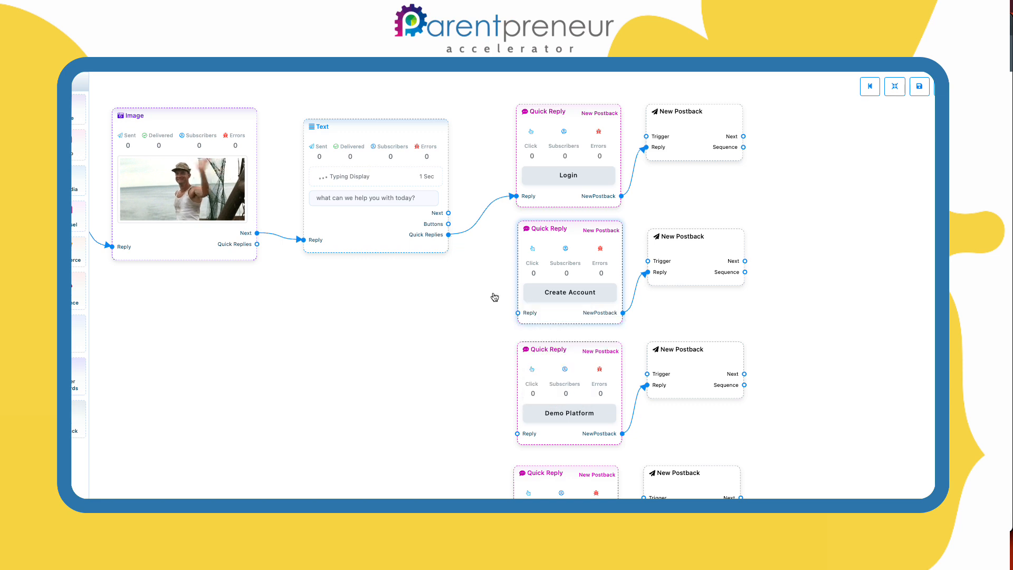
drag(449, 236, 516, 317)
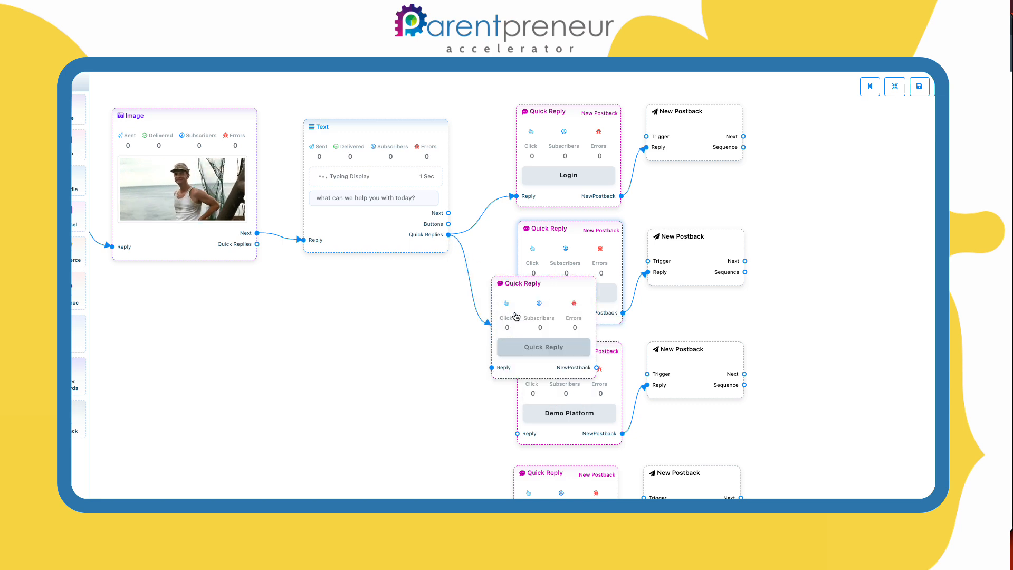
right_click(543, 292)
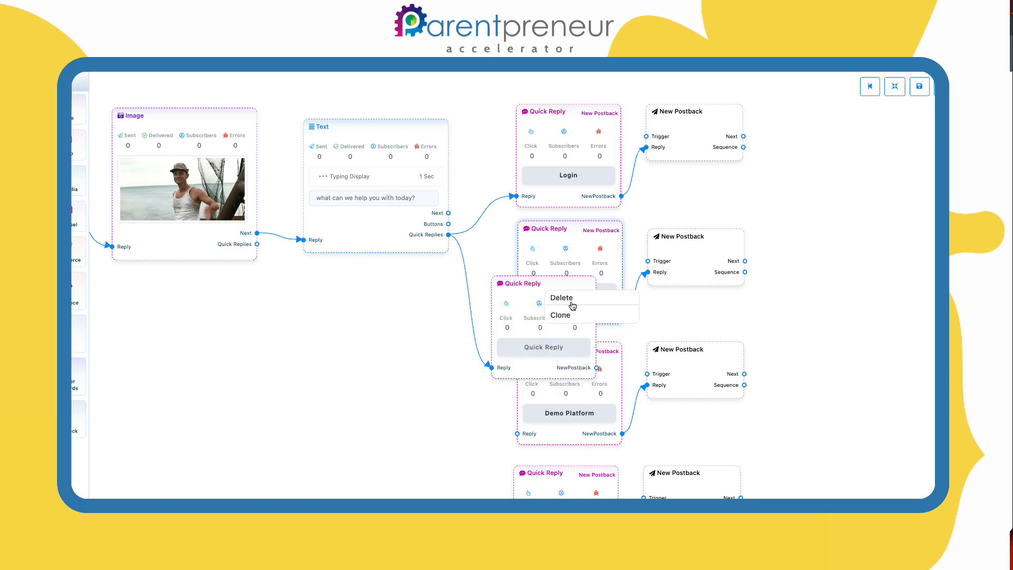
click(571, 304)
Link the Create Account, Demo Platform and Other quick replies to the question Text block's Quick Replies output
drag(518, 315, 449, 238)
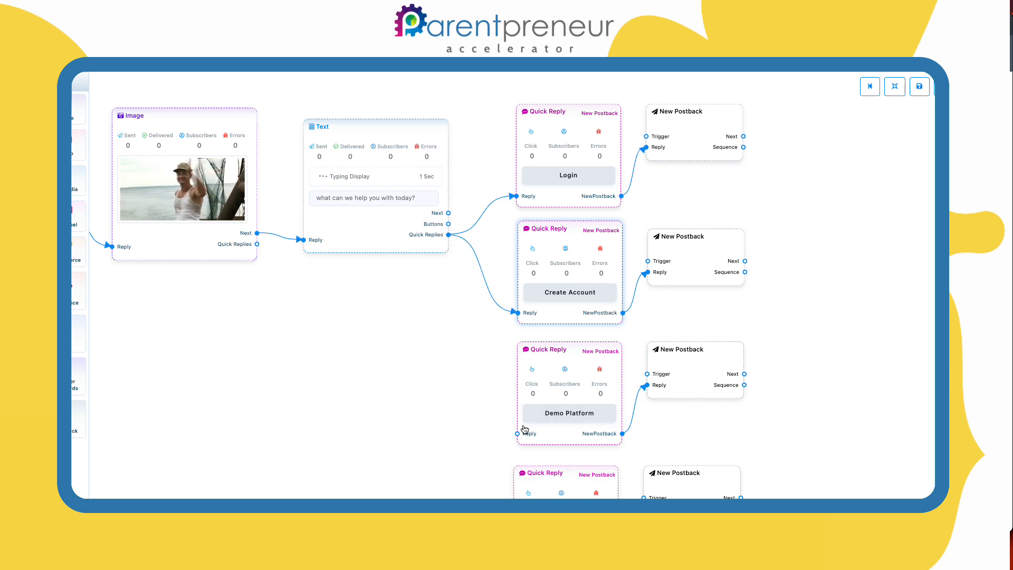
drag(517, 433, 449, 239)
drag(518, 433, 449, 238)
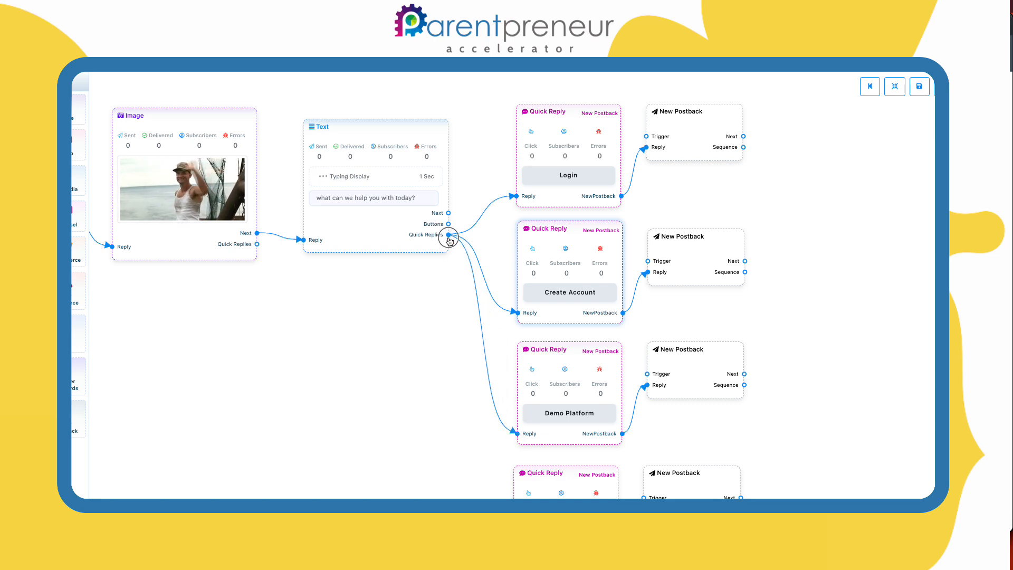
scroll(449, 332, down, 2)
scroll(413, 312, down, 1)
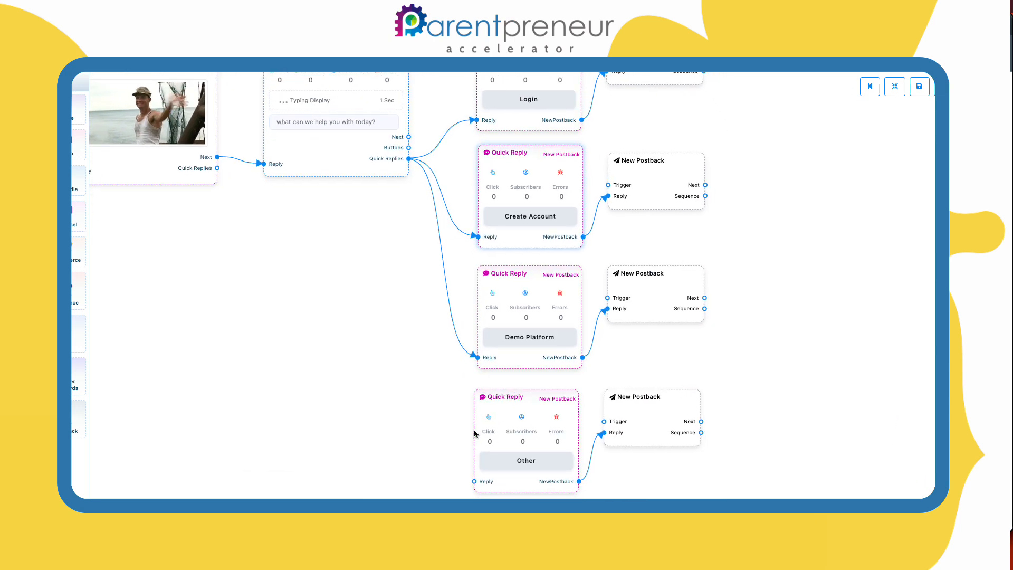
drag(474, 481, 409, 160)
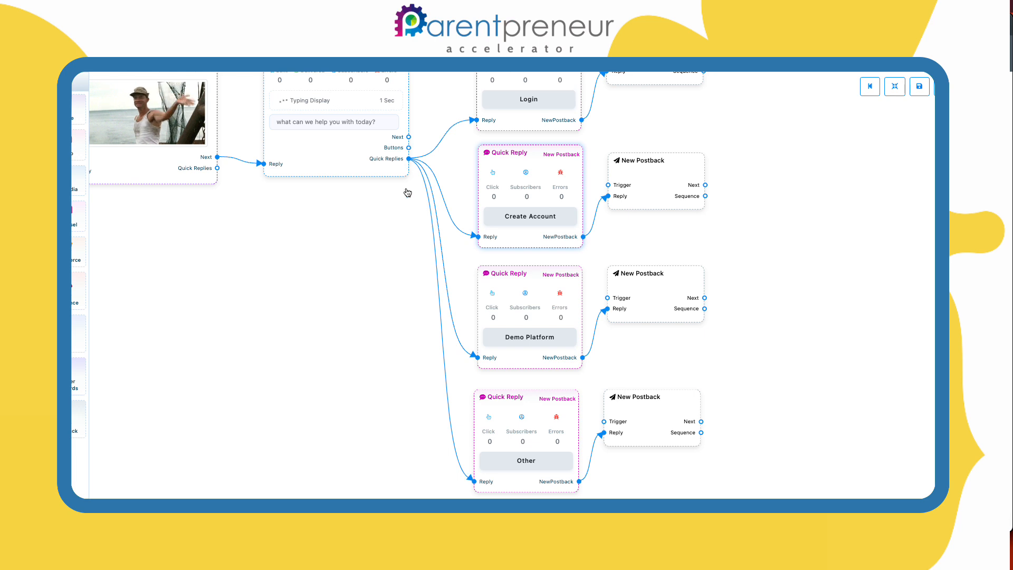
Set the title of the New Postback attached to the Login quick reply to "Login"
scroll(384, 386, up, 2)
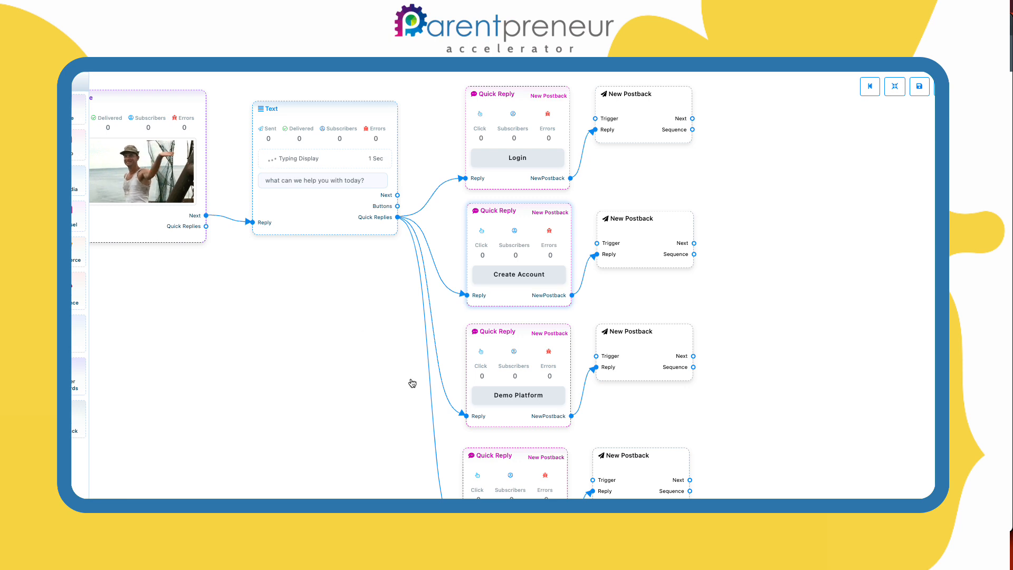
drag(347, 394, 285, 364)
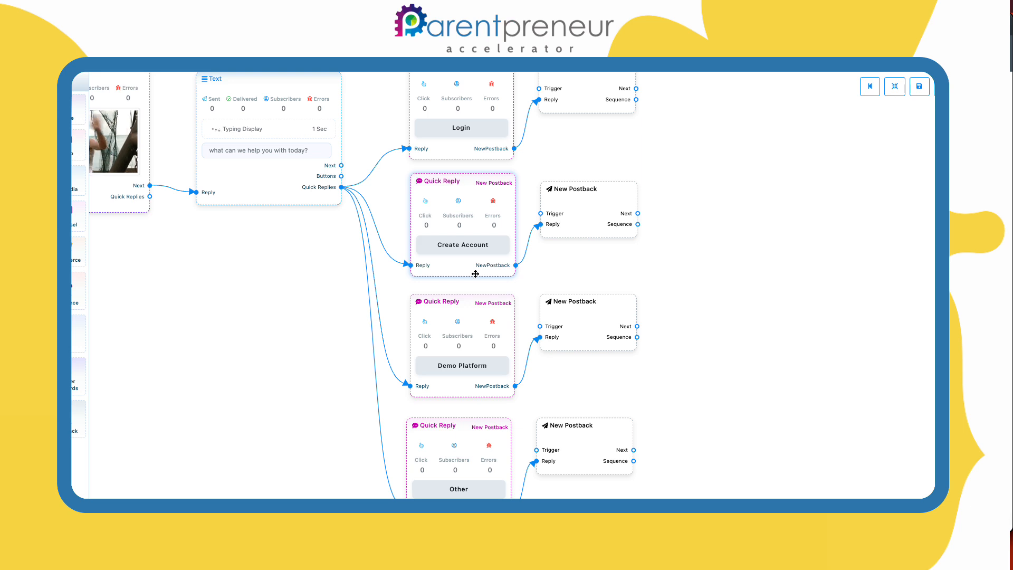
drag(904, 154, 790, 310)
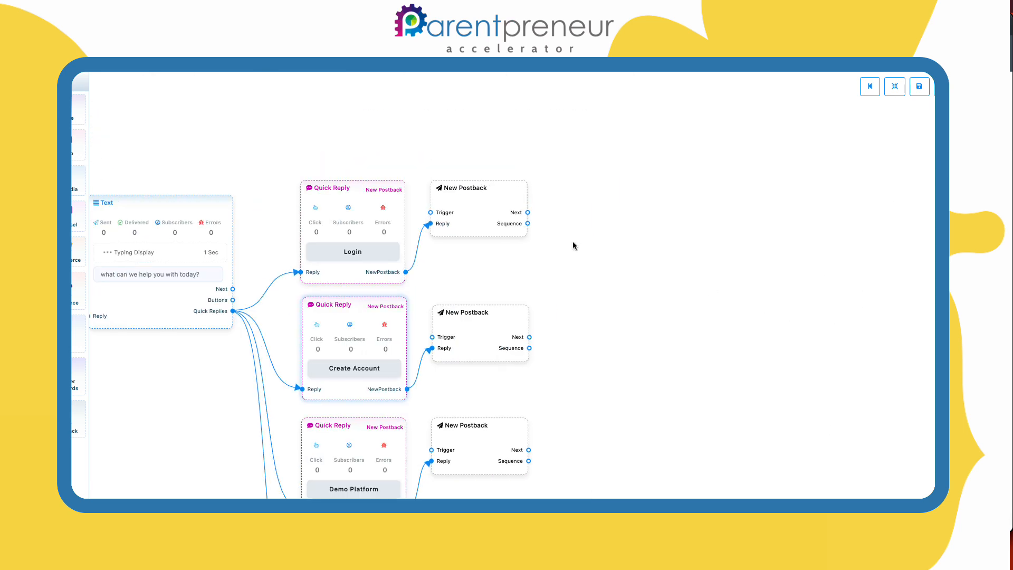
click(482, 200)
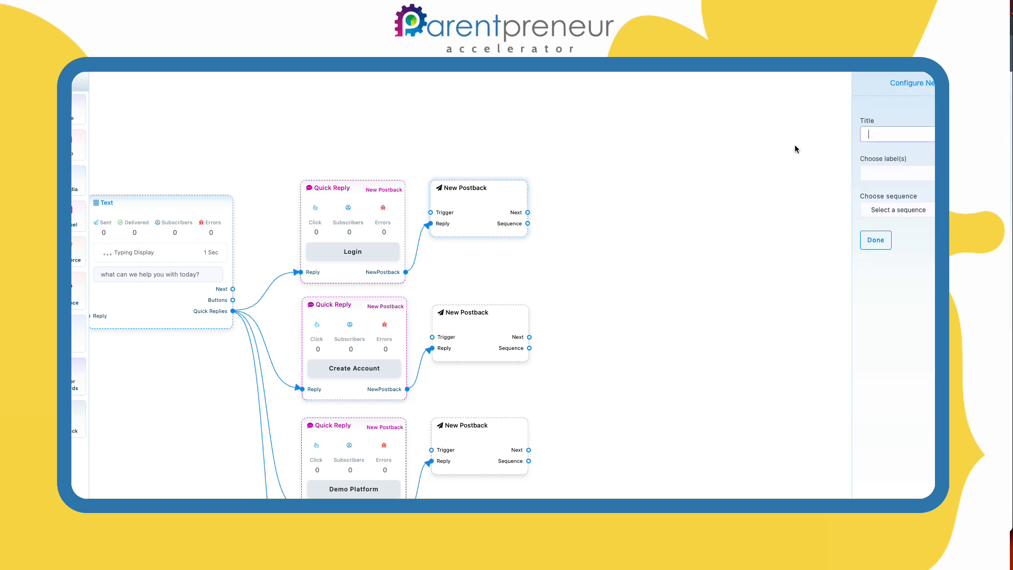
click(909, 135)
text(Login)
click(880, 243)
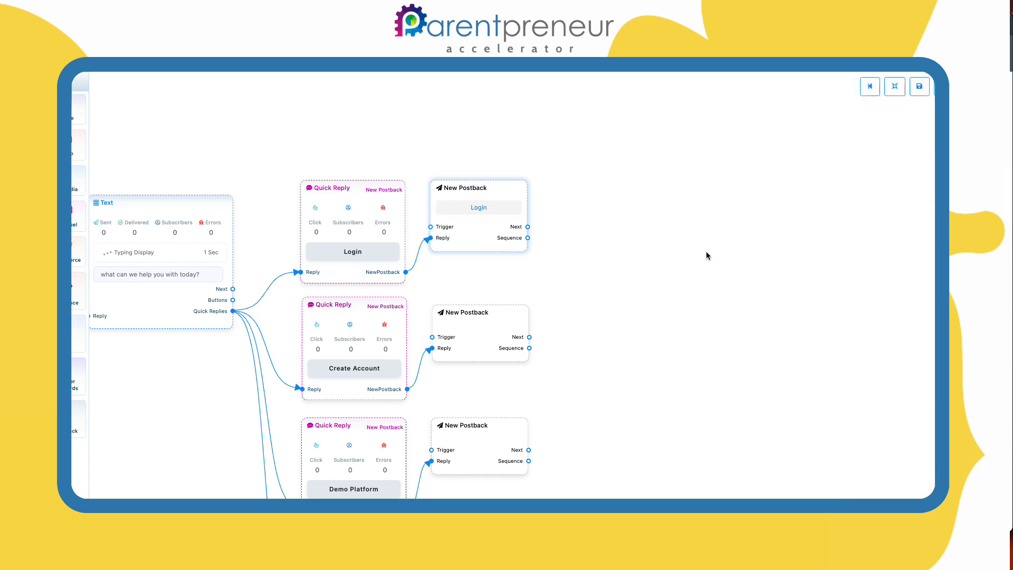
Add a Text block beside the Login postback reading "Cool. Click the button to go straight to the login page to access your Fractal-CRM account."
drag(773, 229, 695, 242)
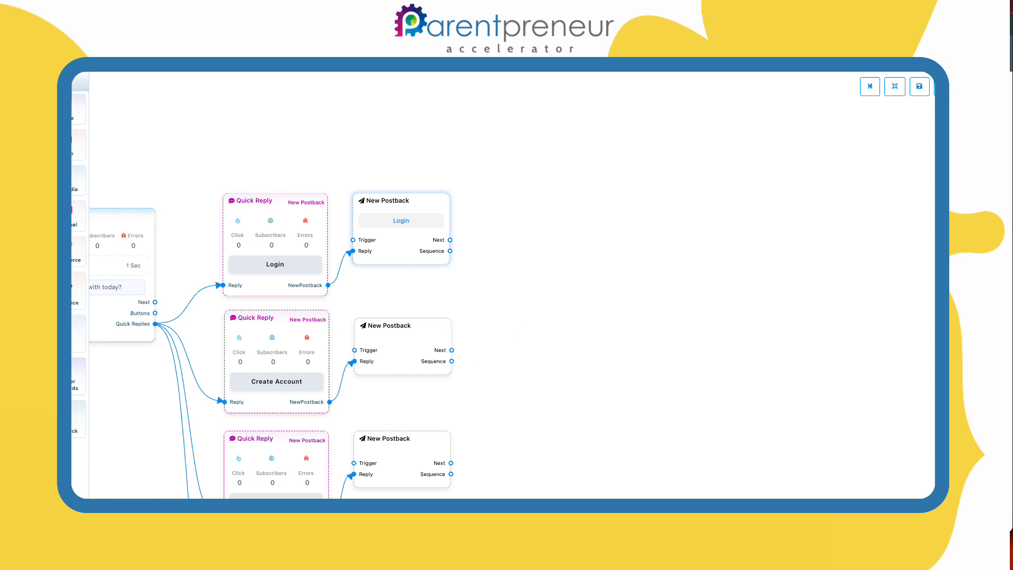
drag(79, 110, 548, 192)
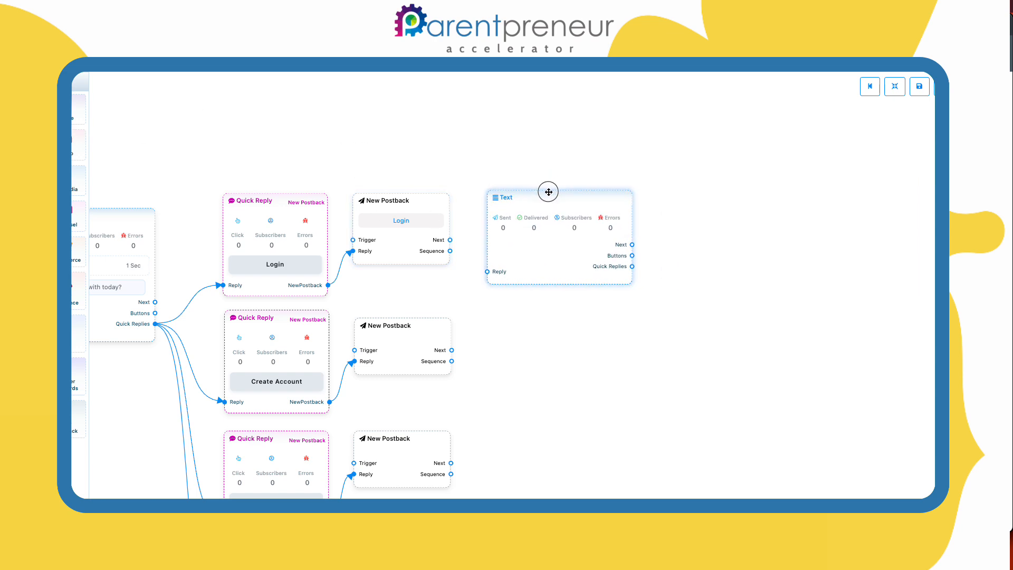
double_click(554, 198)
click(887, 164)
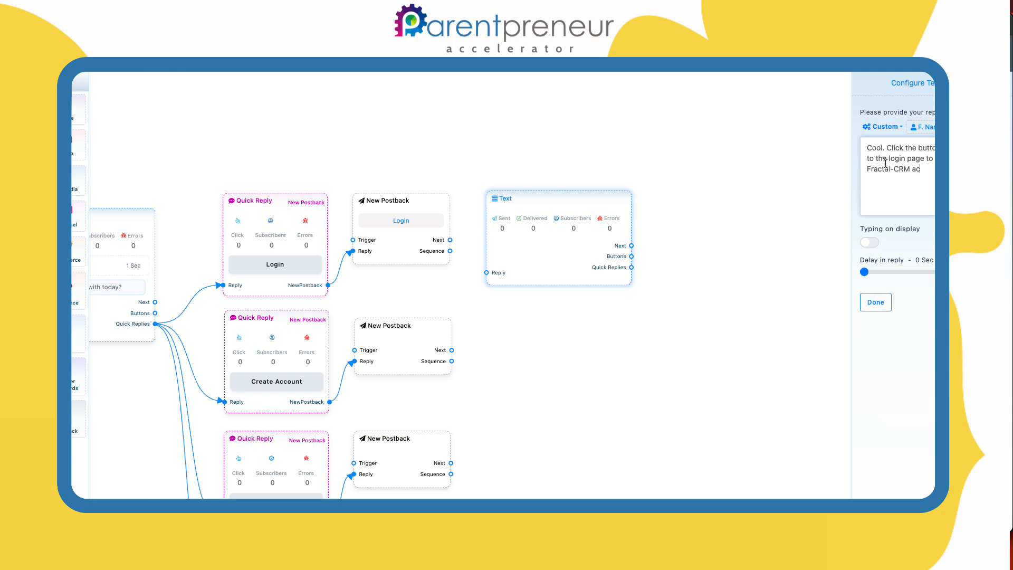
Enable the new Text block's typing display with a 1-second delay and connect the Login postback's Next output to it
click(868, 242)
drag(866, 278, 871, 278)
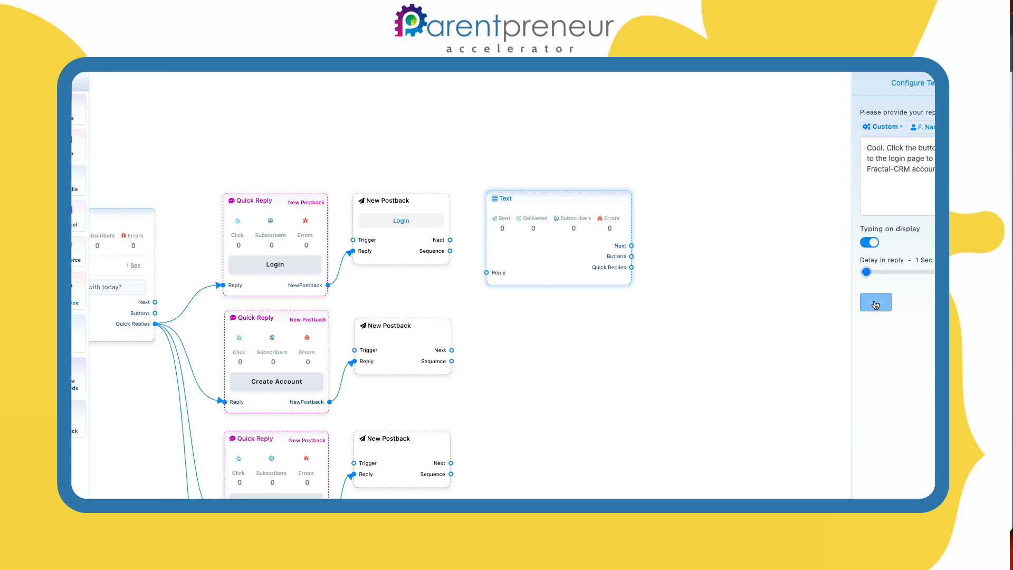
click(876, 302)
drag(570, 195, 562, 141)
drag(450, 240, 479, 275)
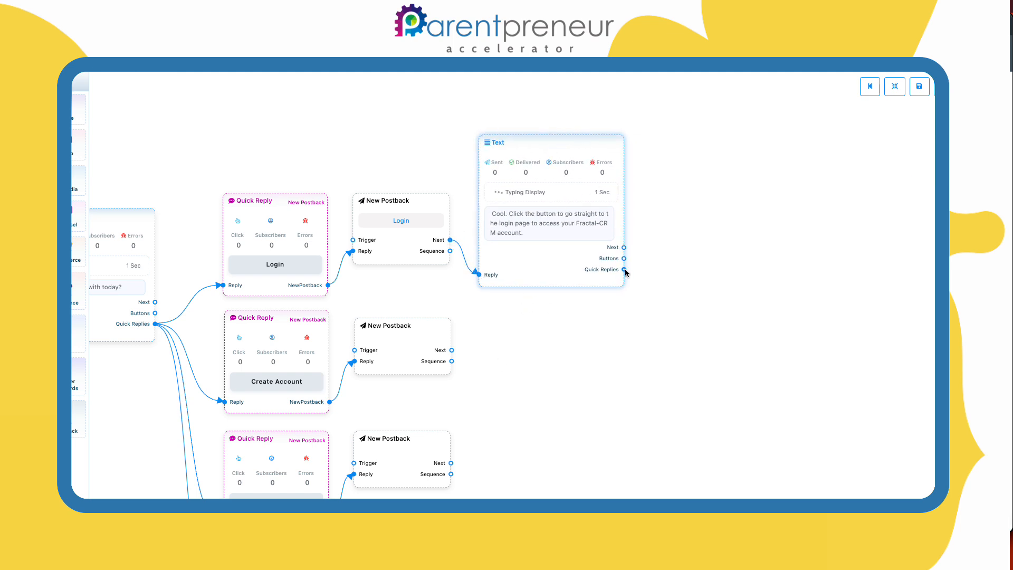
Add a Button block from the login Text block's Buttons output, with type Web URL and button text "Login"
drag(624, 259, 719, 172)
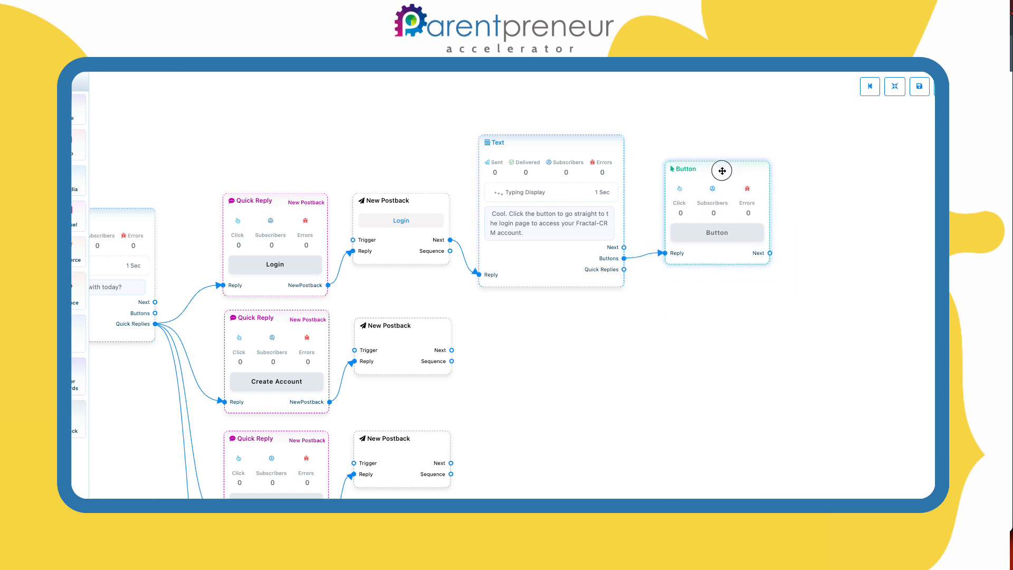
double_click(719, 170)
click(915, 158)
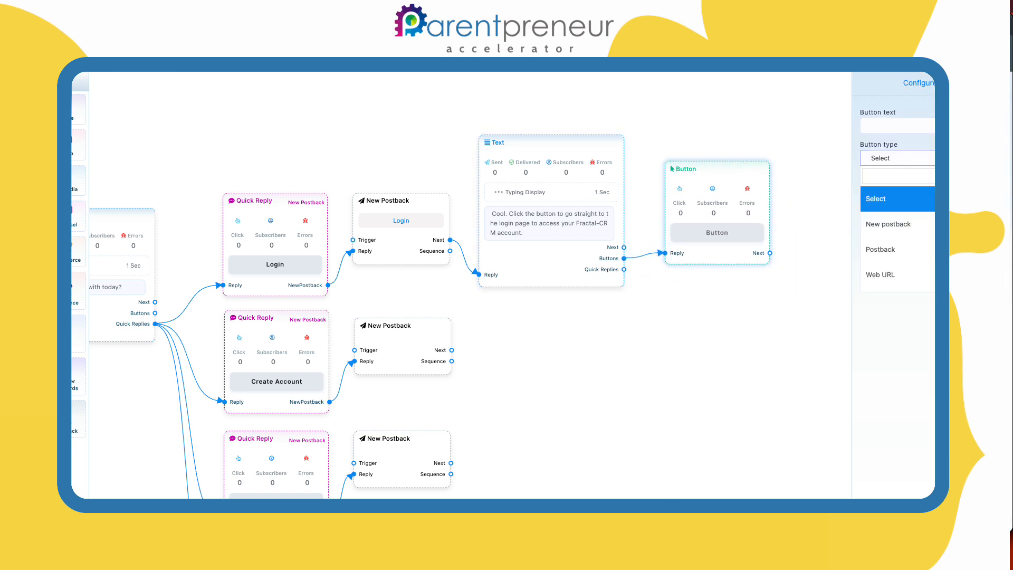
click(912, 275)
click(893, 127)
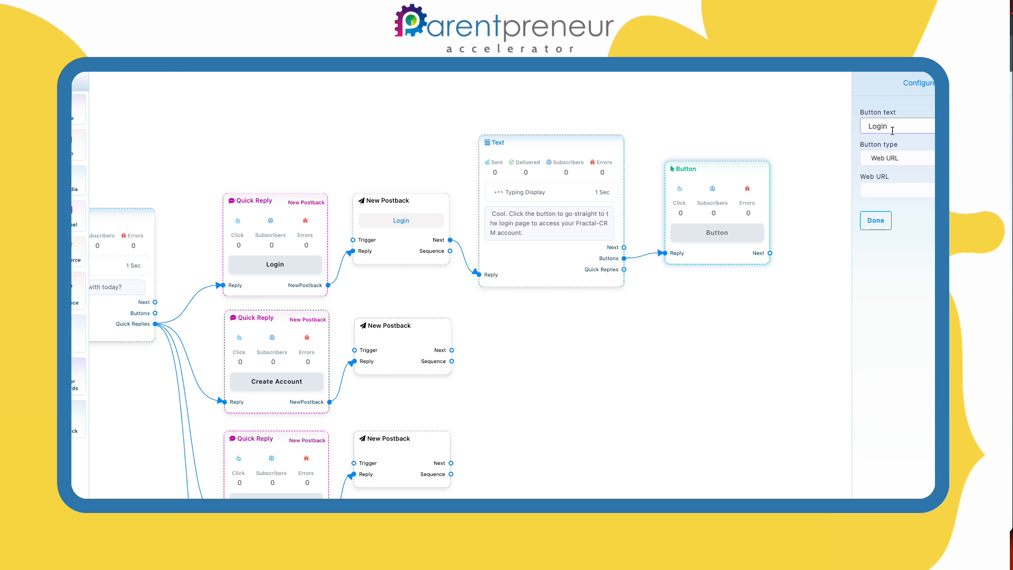
Copy the Login link address from the Fractal-CRM website and paste it as the Login button's Web URL
click(923, 286)
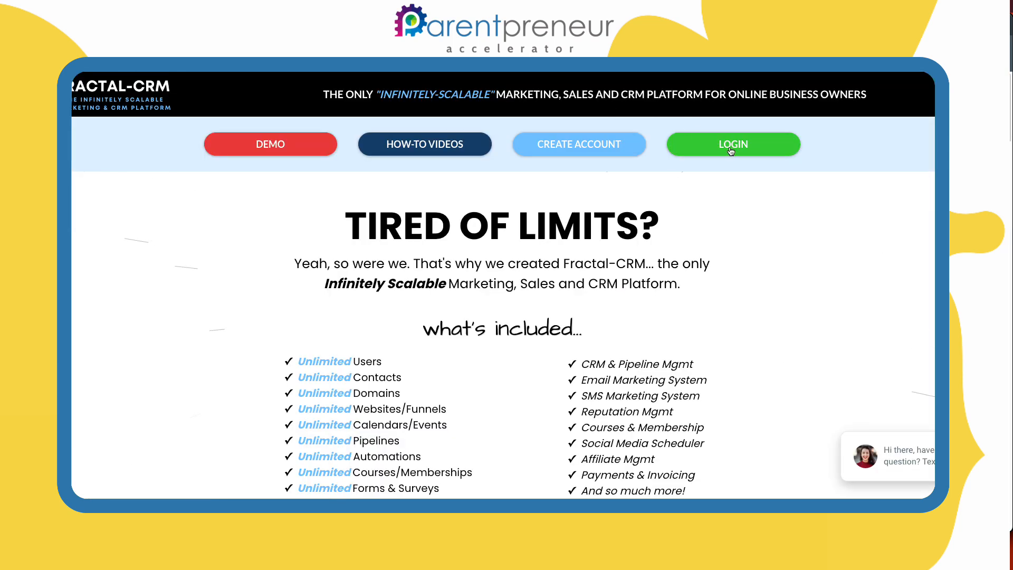
right_click(731, 152)
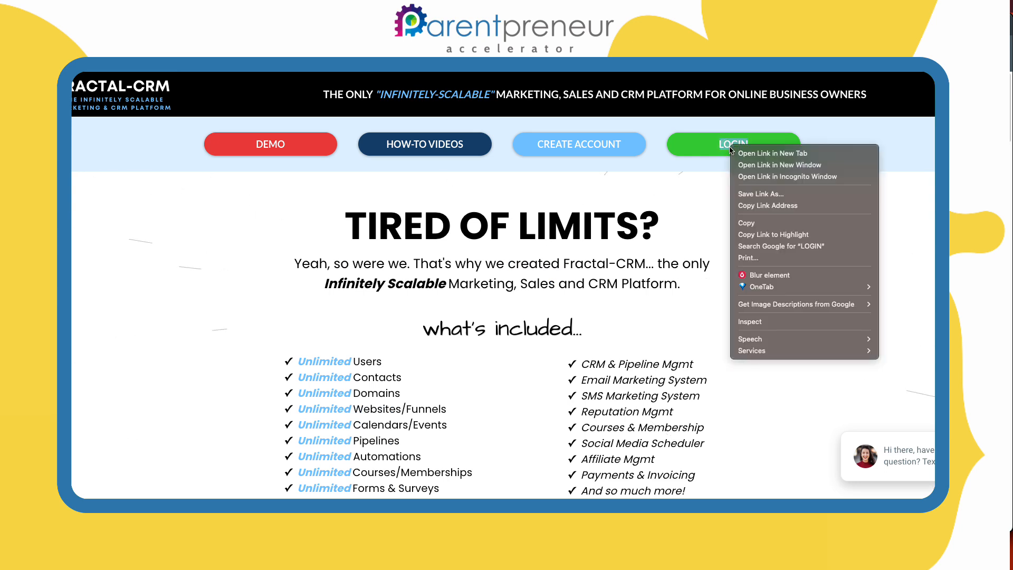
click(752, 205)
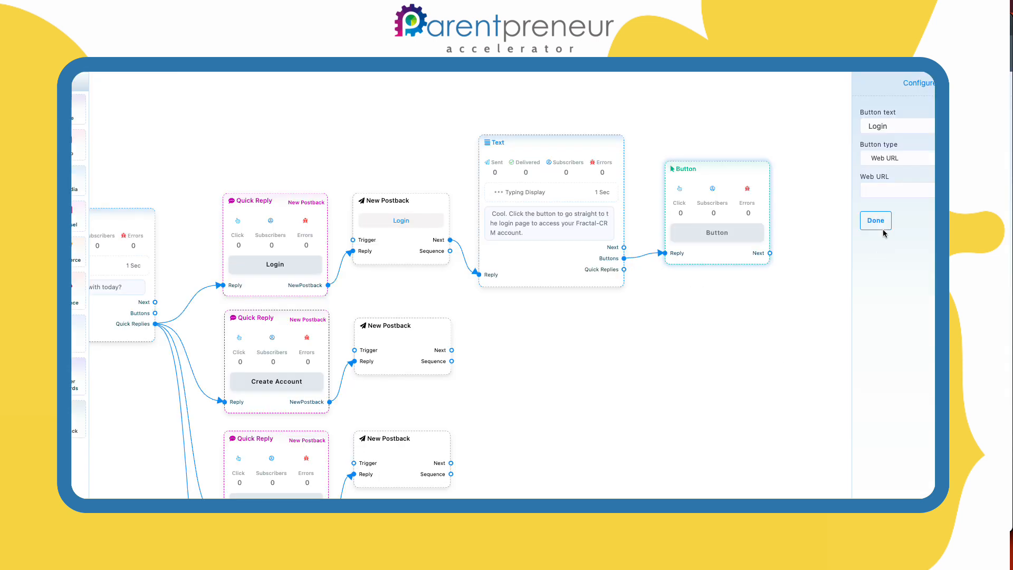
click(891, 189)
right_click(892, 188)
click(758, 260)
click(874, 222)
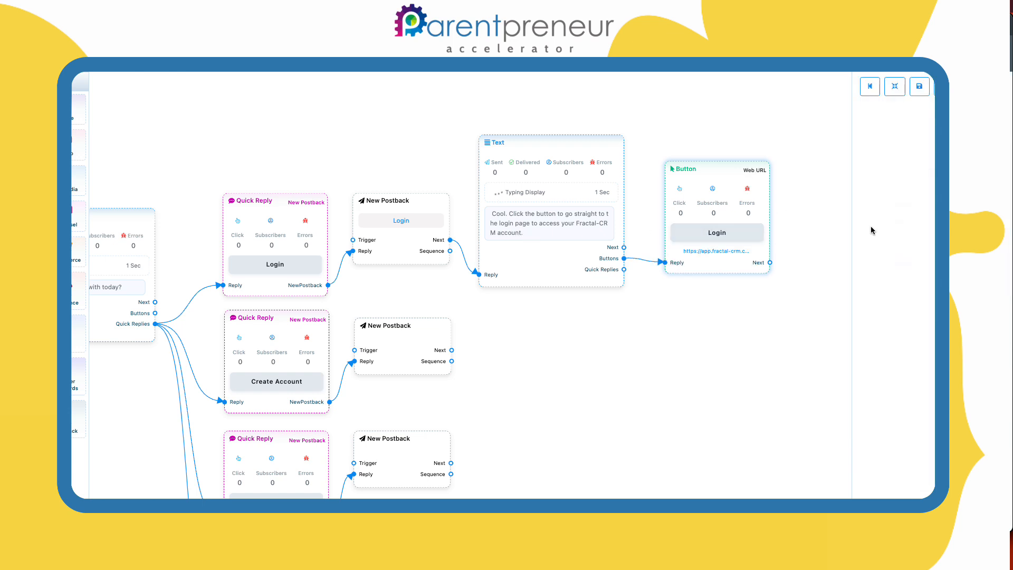
click(709, 267)
drag(707, 267, 708, 264)
Add a Text block from the Create Account postback's Next output and place it beneath the login Text block
drag(627, 364, 660, 297)
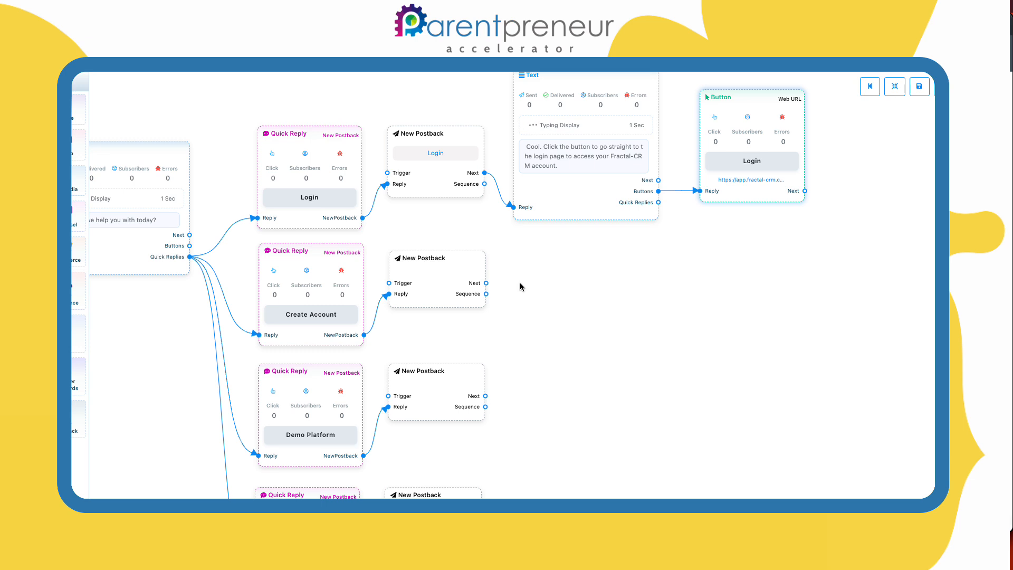
scroll(528, 285, right, 3)
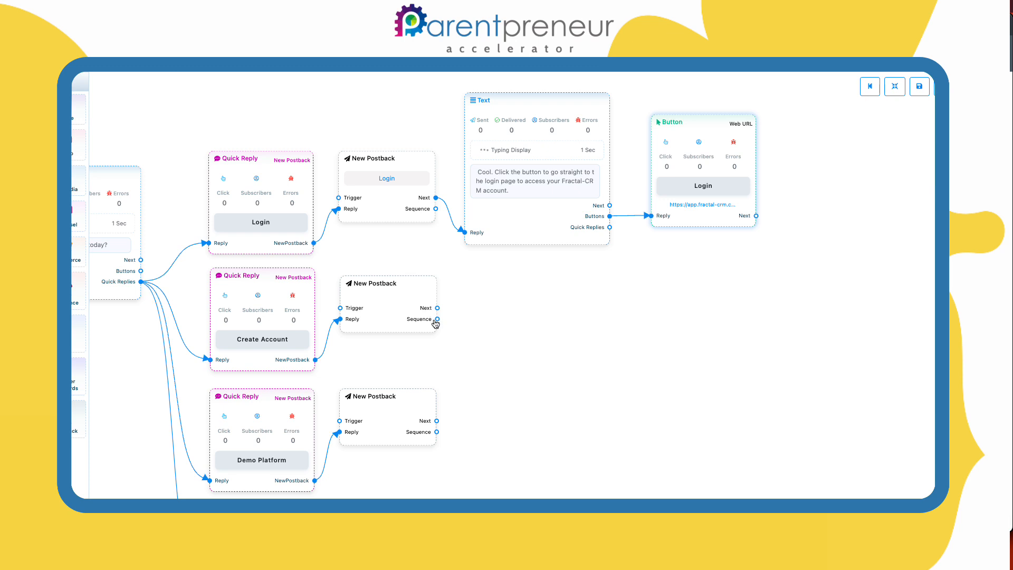
drag(437, 308, 551, 322)
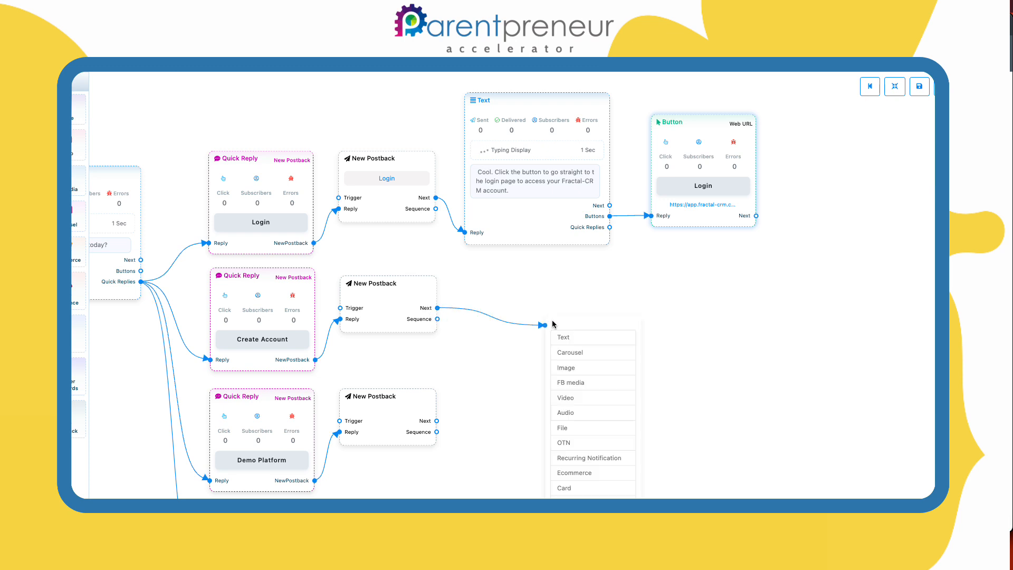
click(594, 341)
drag(623, 348, 525, 280)
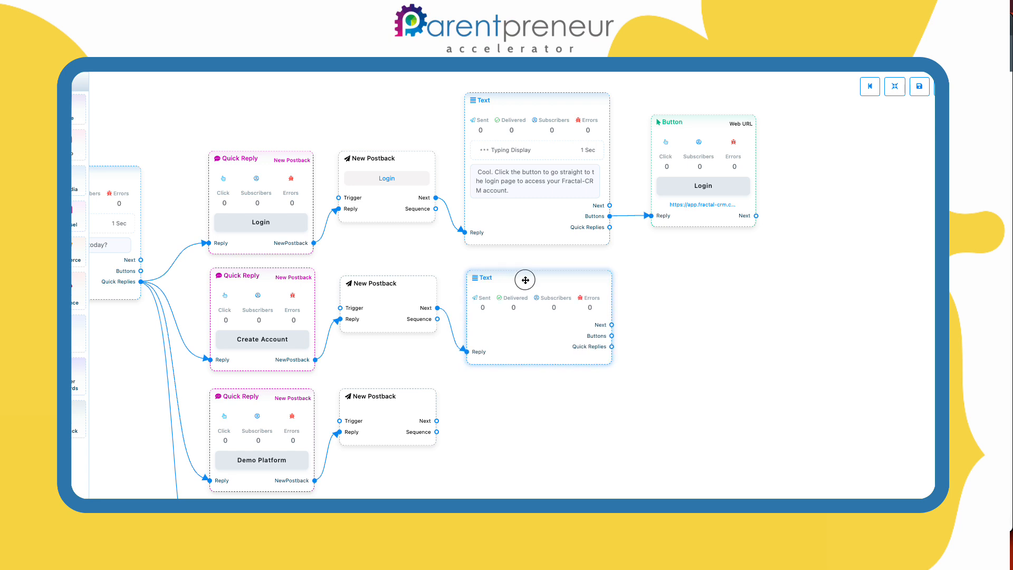
Write the Create Account Text block's message: "Awesome! It's an amazing platform that I know you're going to love. Click the button to sign-up and get started."
double_click(524, 280)
click(897, 167)
text(Awesome)
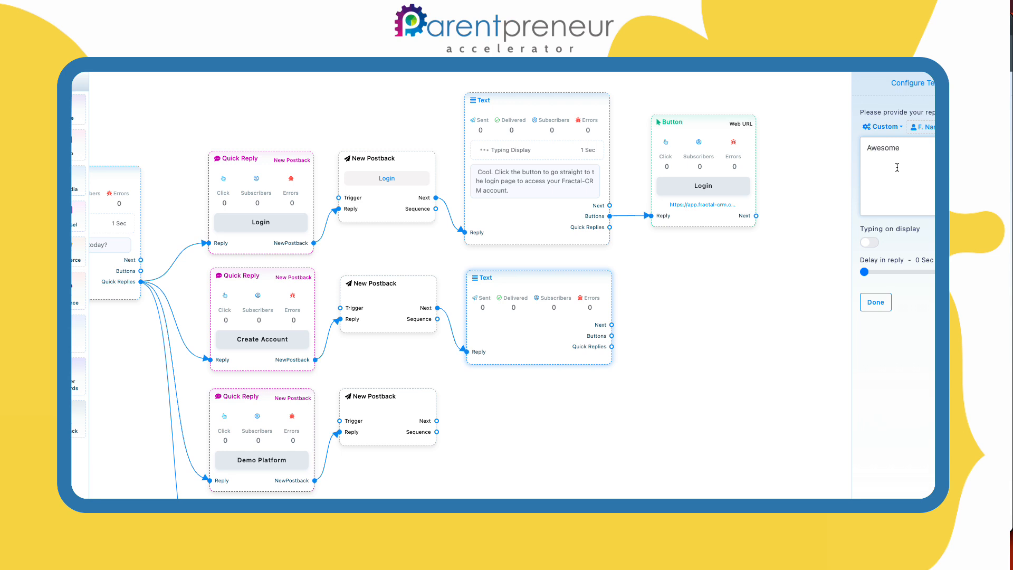
text(! It's)
text(that I know you're g)
key(Return)
text(Click the button to s started.)
Enable the Create Account Text block's typing display with a 1-second delay and shift the block slightly upward
click(870, 242)
drag(864, 272, 867, 272)
click(875, 303)
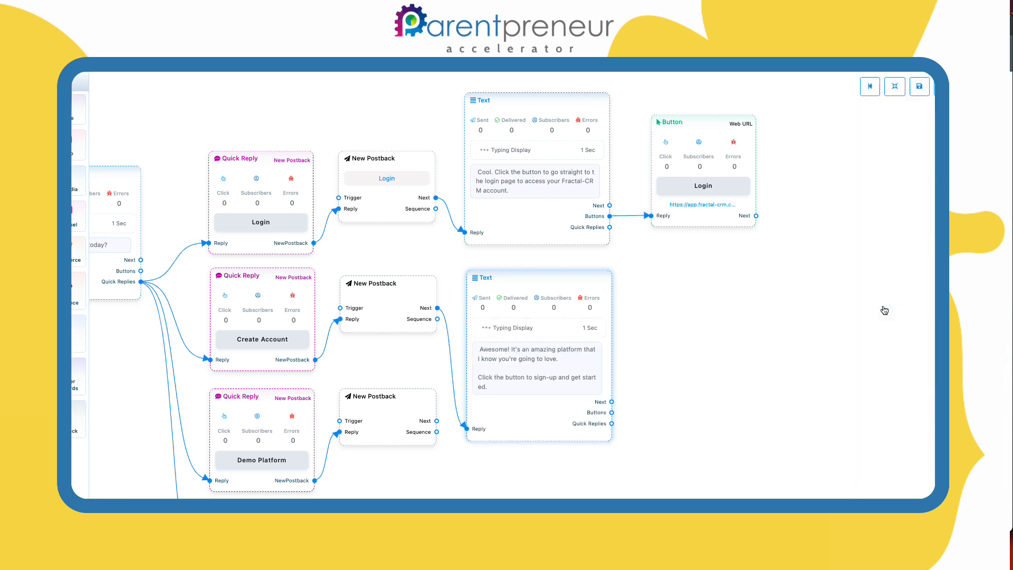
drag(577, 282, 576, 276)
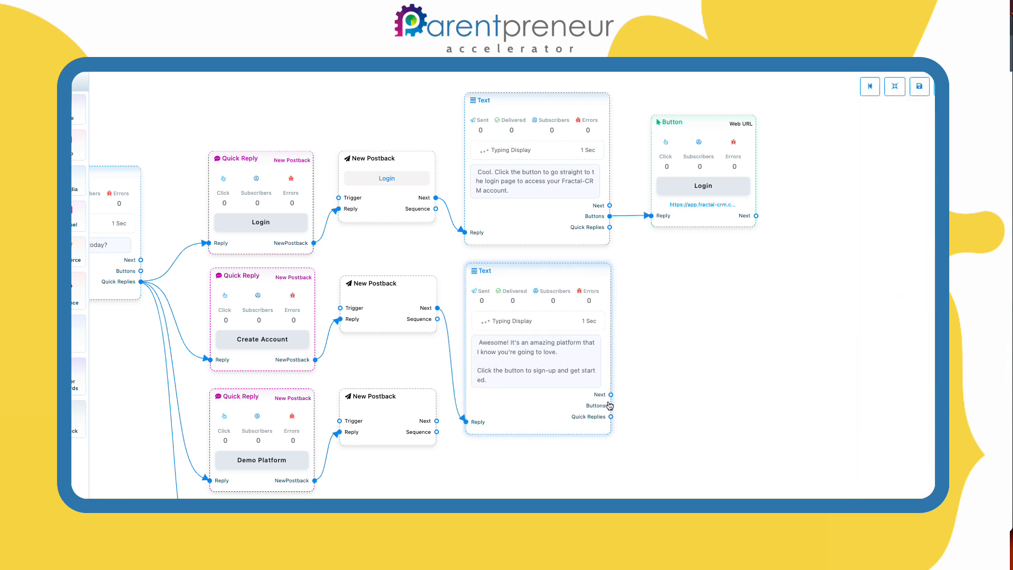
Add a Button block from the Create Account Text block's Buttons output, with button text "Create Account" and type Web URL
drag(611, 405, 702, 334)
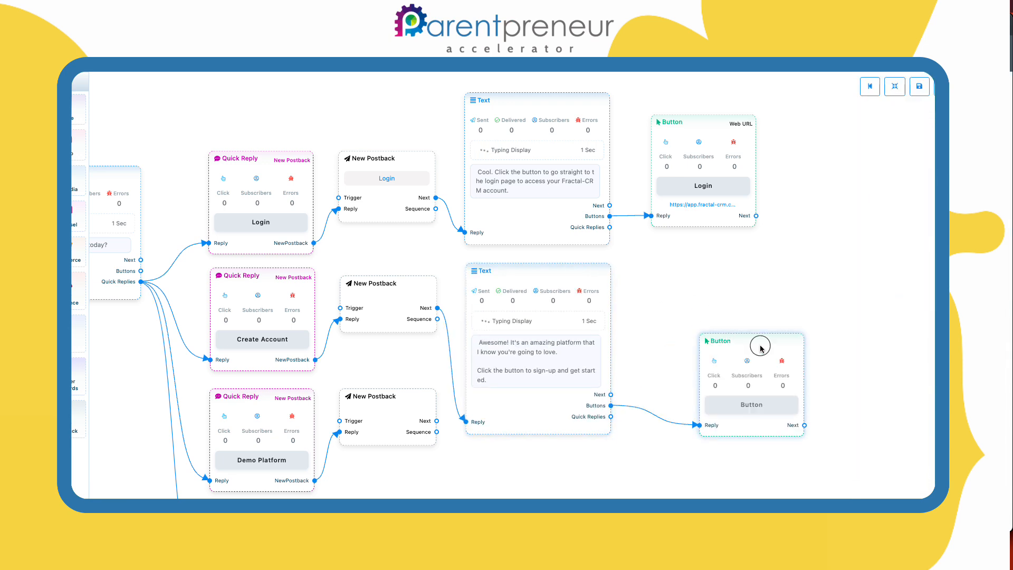
drag(759, 349, 715, 280)
click(716, 277)
click(894, 127)
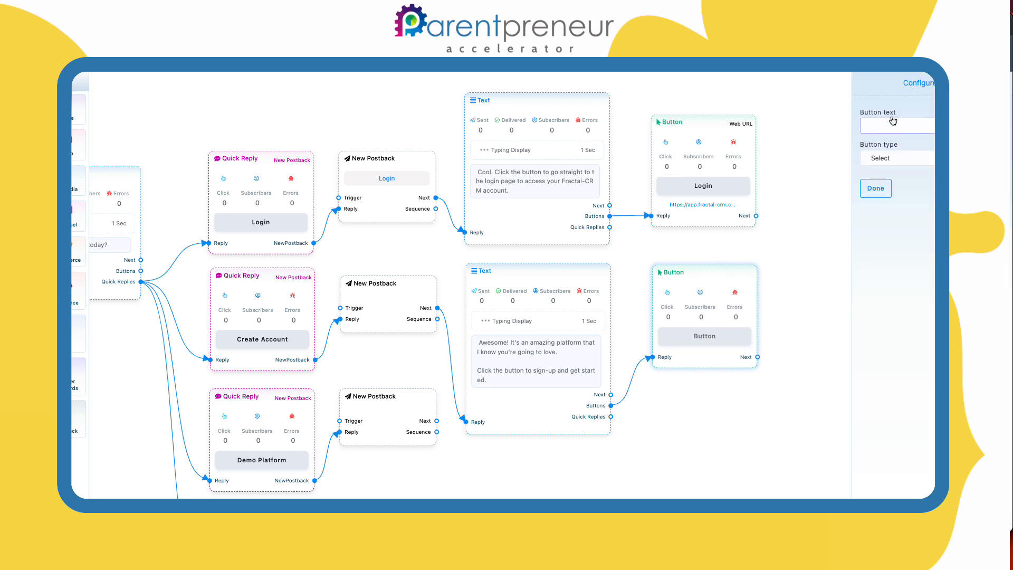
text(Create Account)
click(897, 156)
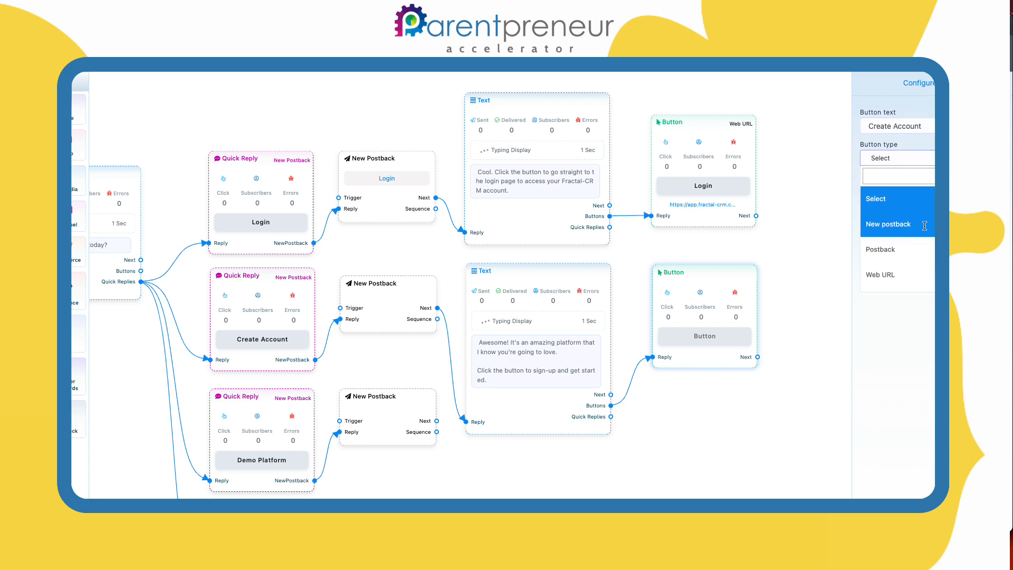
click(913, 284)
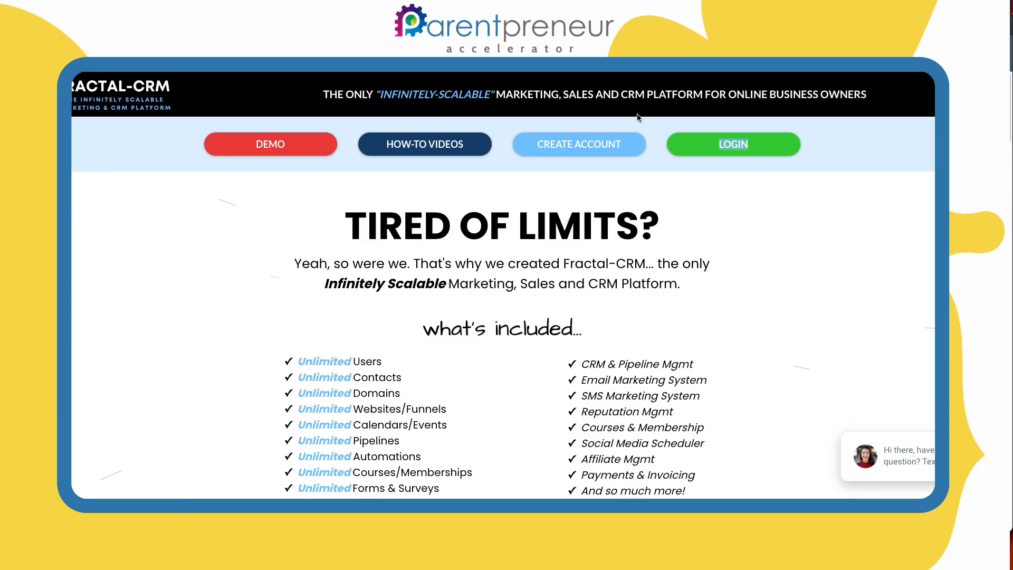
Open the Create Account sign-up form on the Fractal-CRM website, copy the page address, and close the form
click(600, 147)
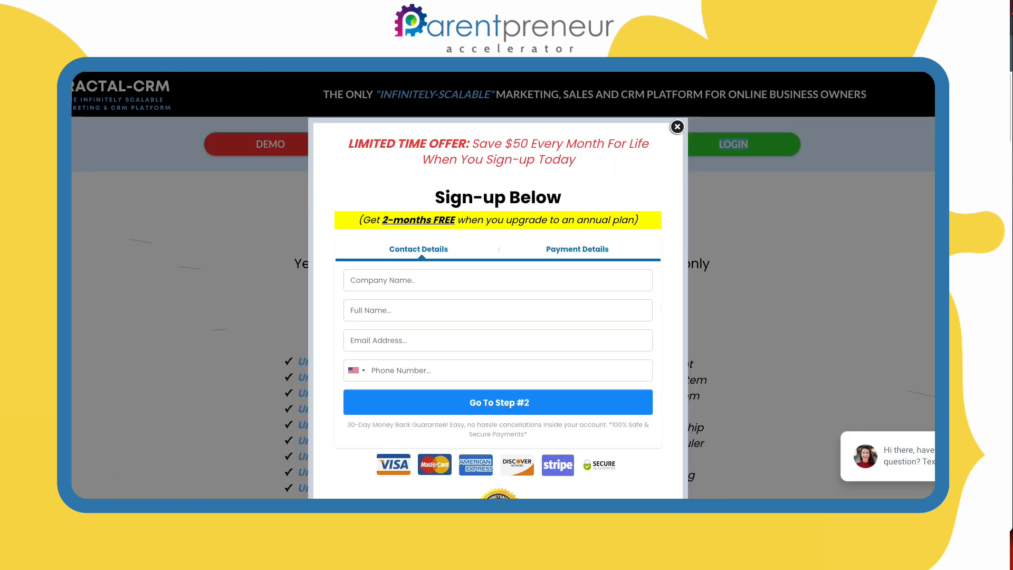
scroll(394, 194, down, 1)
scroll(396, 196, up, 1)
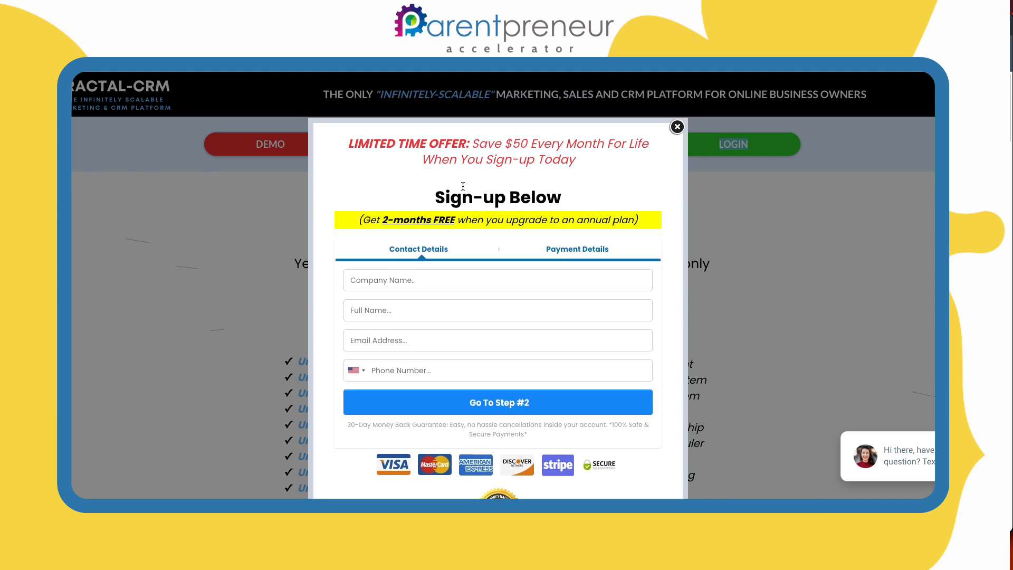
right_click(111, 73)
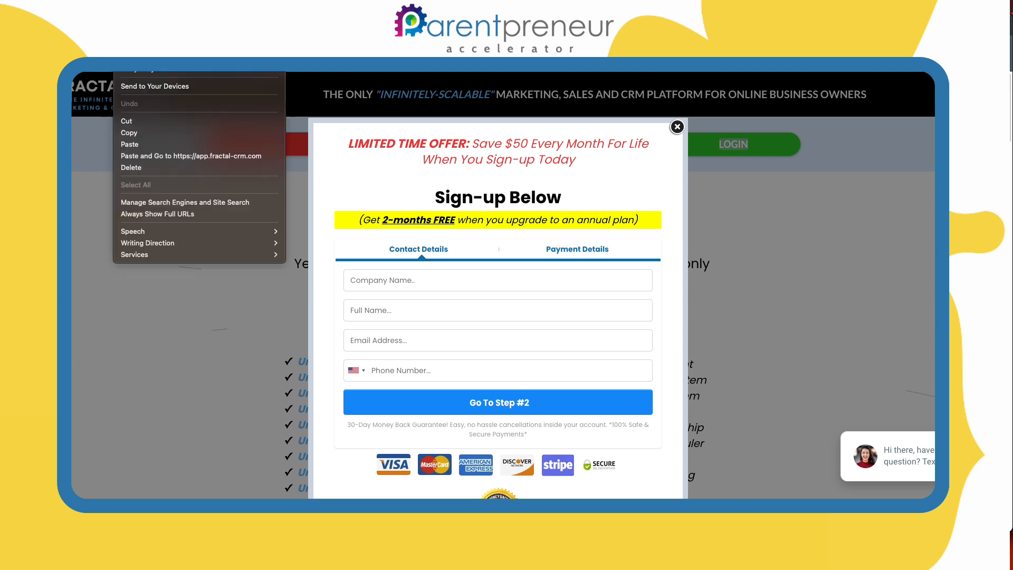
click(139, 132)
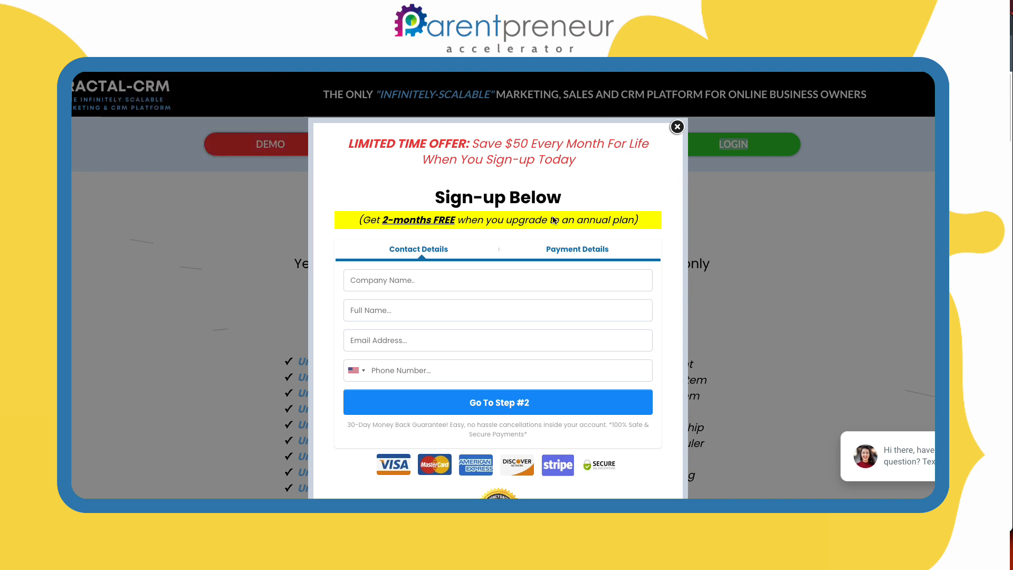
scroll(531, 254, down, 1)
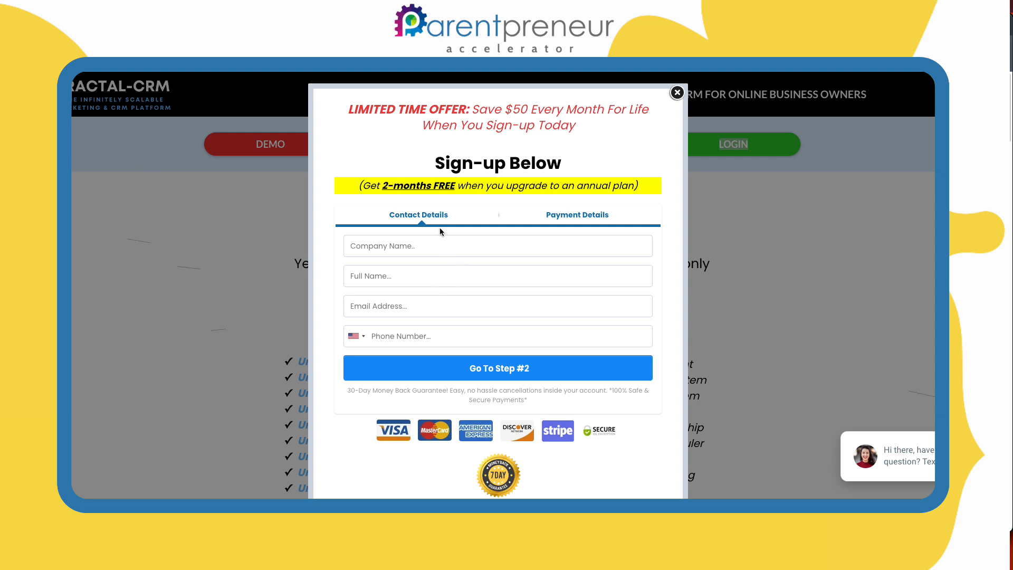
scroll(580, 168, up, 1)
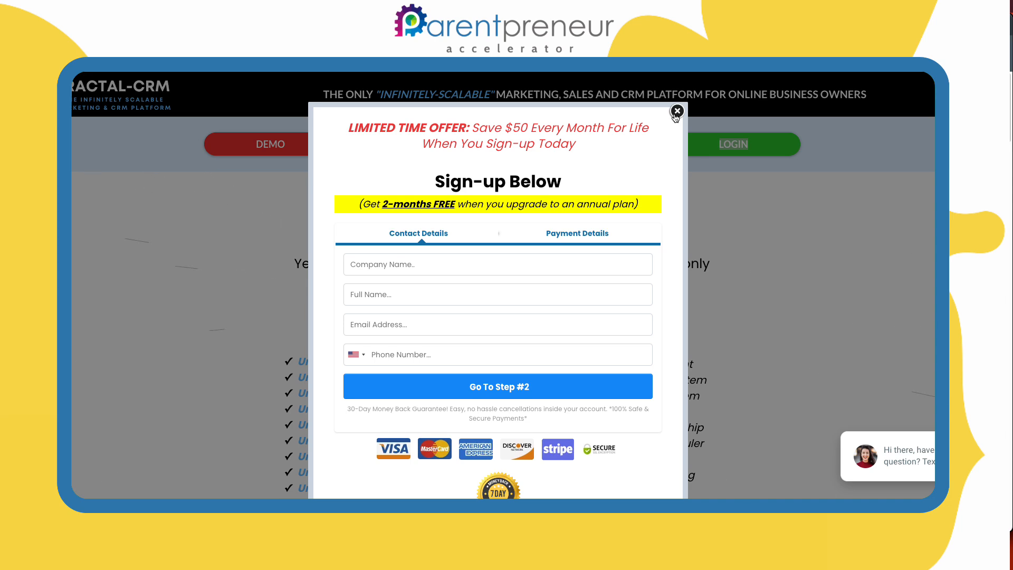
click(676, 113)
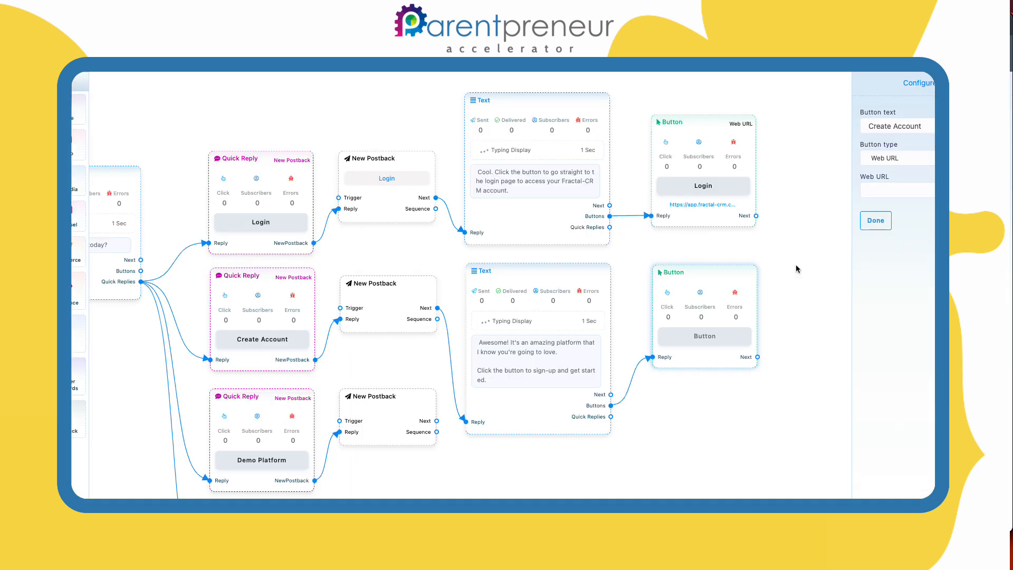
Paste the copied Fractal-CRM address as the Create Account button's Web URL and save the button
click(883, 191)
right_click(886, 191)
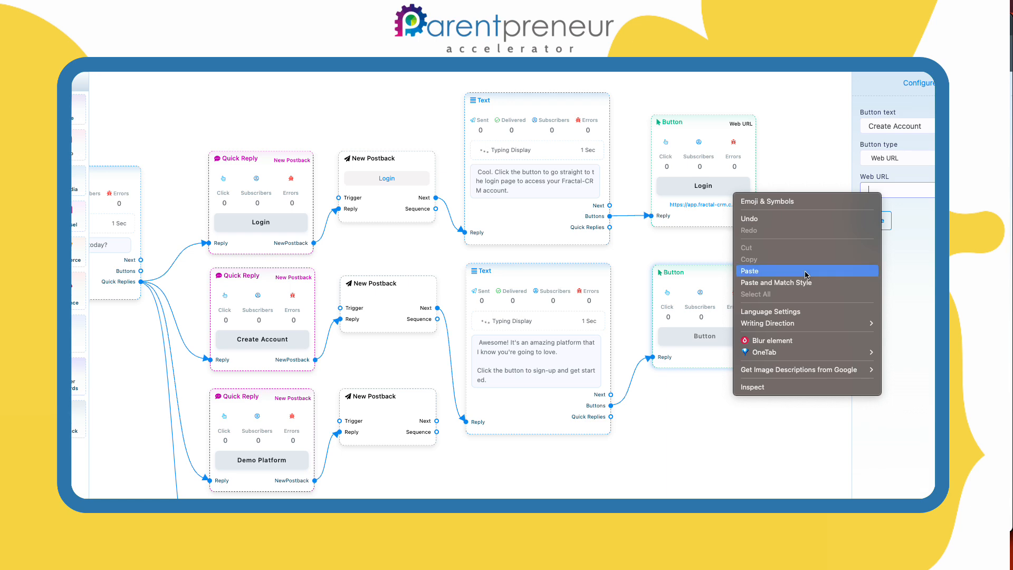
click(760, 270)
click(875, 220)
Move the Demo Platform postback slightly lower and add a Text block from its Next output
scroll(882, 233, down, 5)
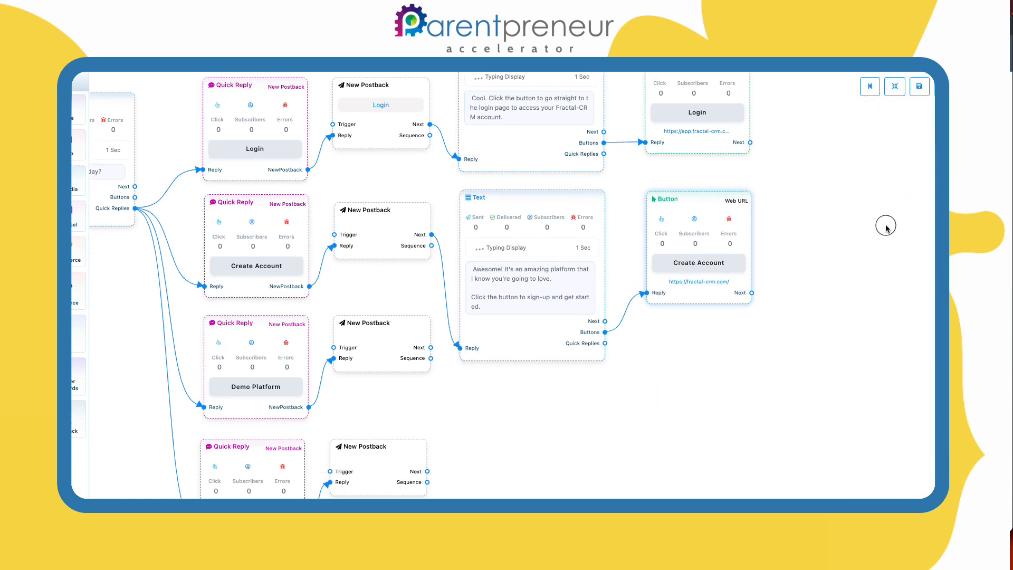
scroll(812, 310, down, 1)
click(383, 278)
drag(383, 279, 383, 287)
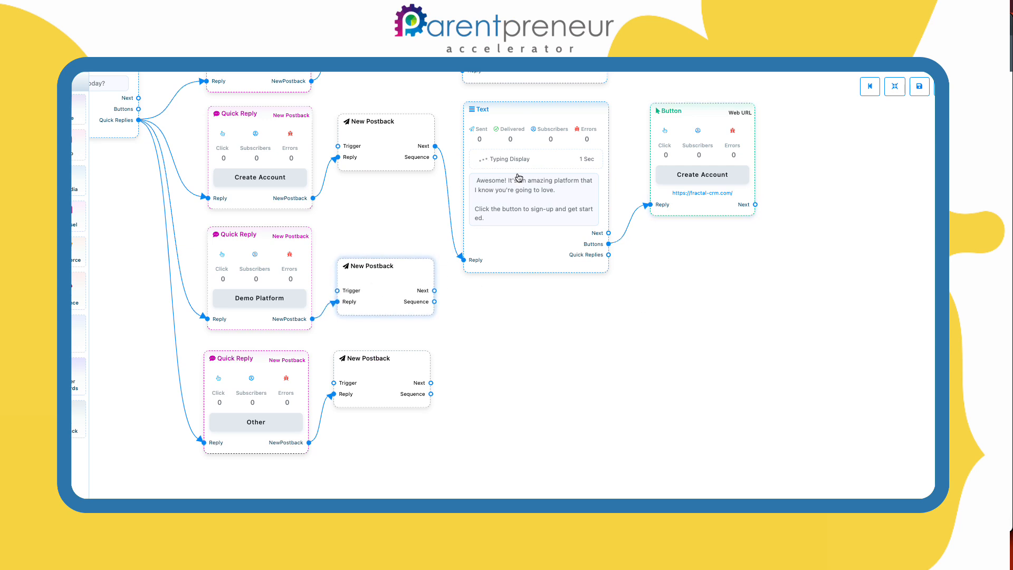
drag(434, 290, 508, 311)
click(528, 331)
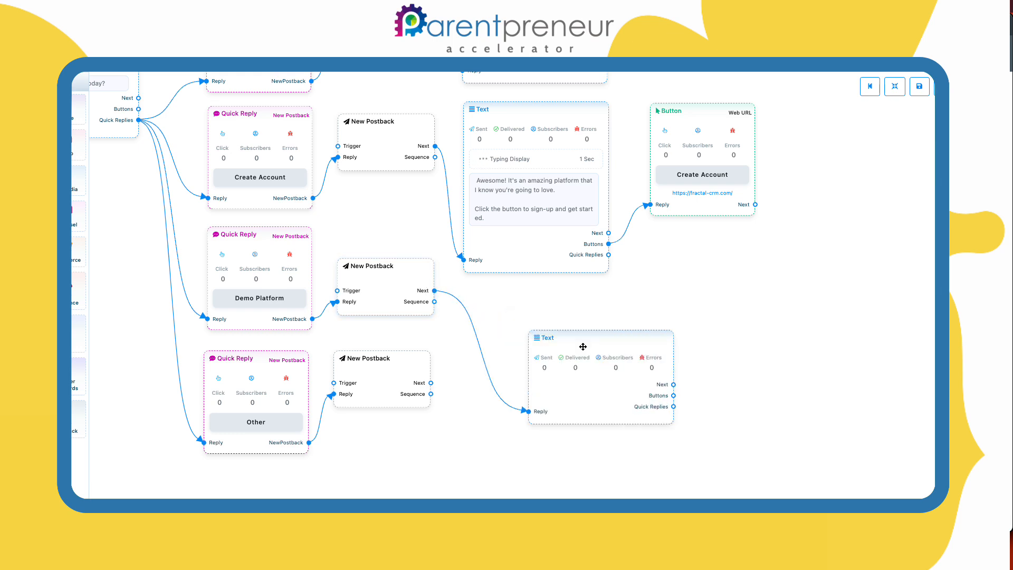
Write the new Text block's message recommending to dive in and test out the platform, ending with "Click the button to access a demo account."
double_click(579, 343)
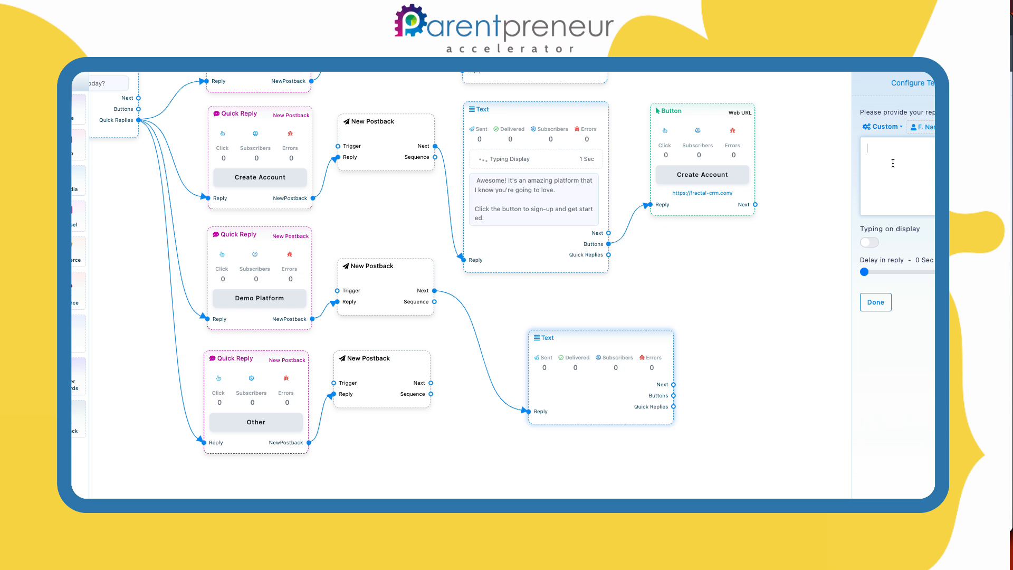
text(Best way to )
text(see if Fr )
text(what you're)
text( looking)
text( and test)
text( out the plat)
text(Click the button to )
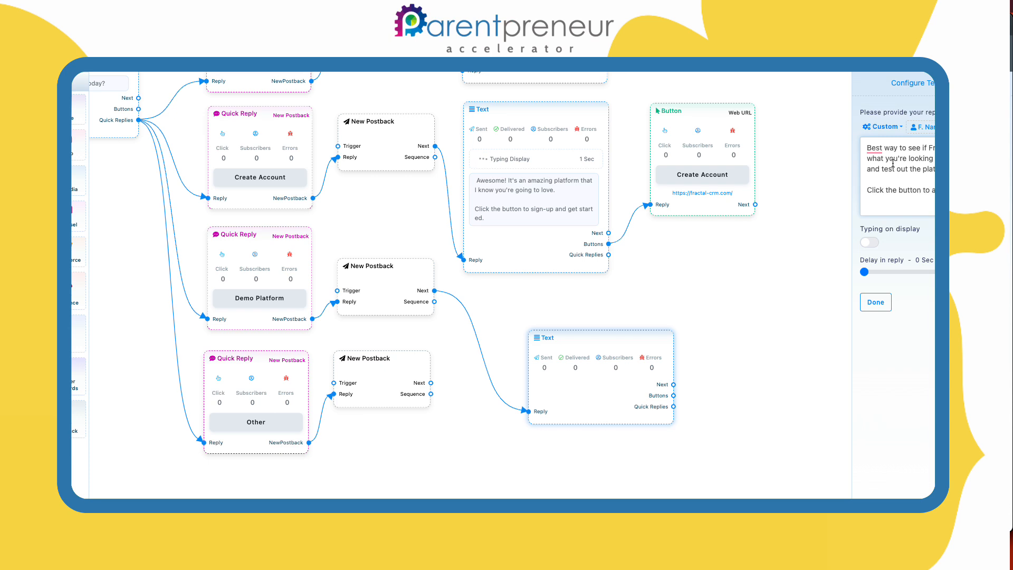
text(a account.)
Enable the demo Text block's typing display with a 2-second delay and place it beneath the Create Account Text block
click(869, 242)
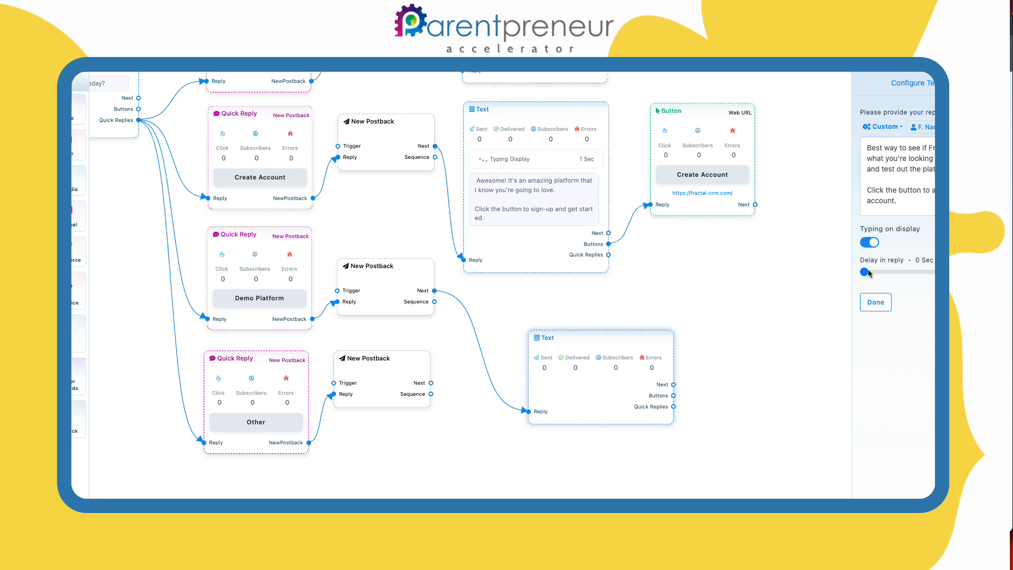
drag(868, 274, 870, 273)
click(876, 303)
drag(618, 350, 552, 302)
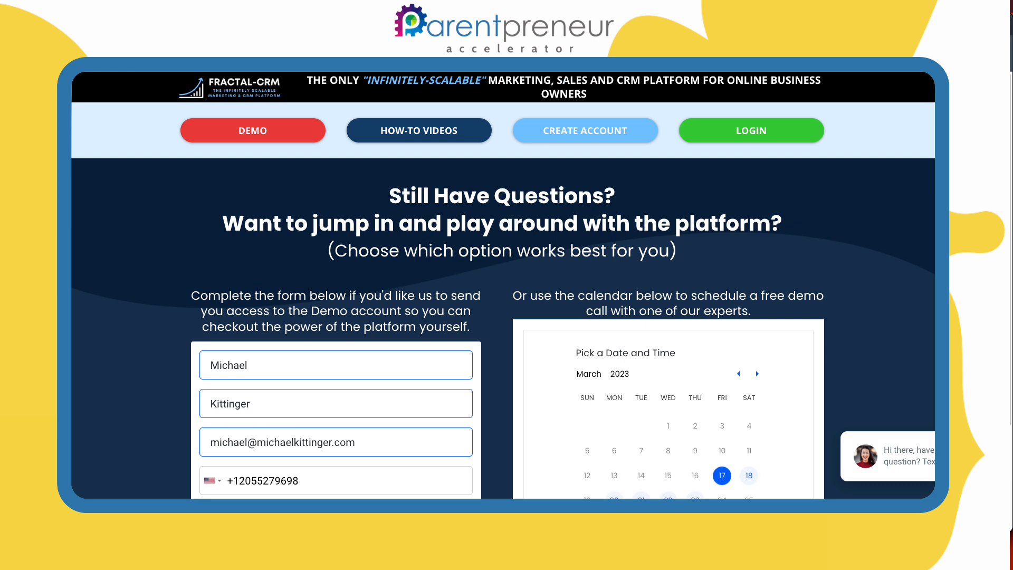
Copy the Fractal-CRM demo page's address and add a Button block from the demo Text block's Buttons output, beneath the Create Account button
right_click(133, 72)
click(147, 132)
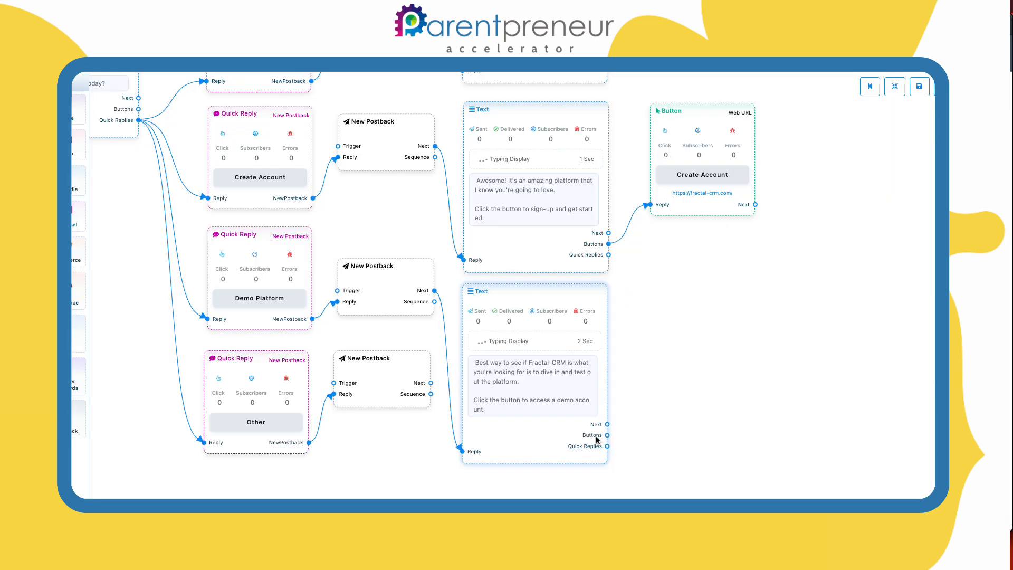
drag(607, 438, 702, 422)
drag(749, 367, 704, 306)
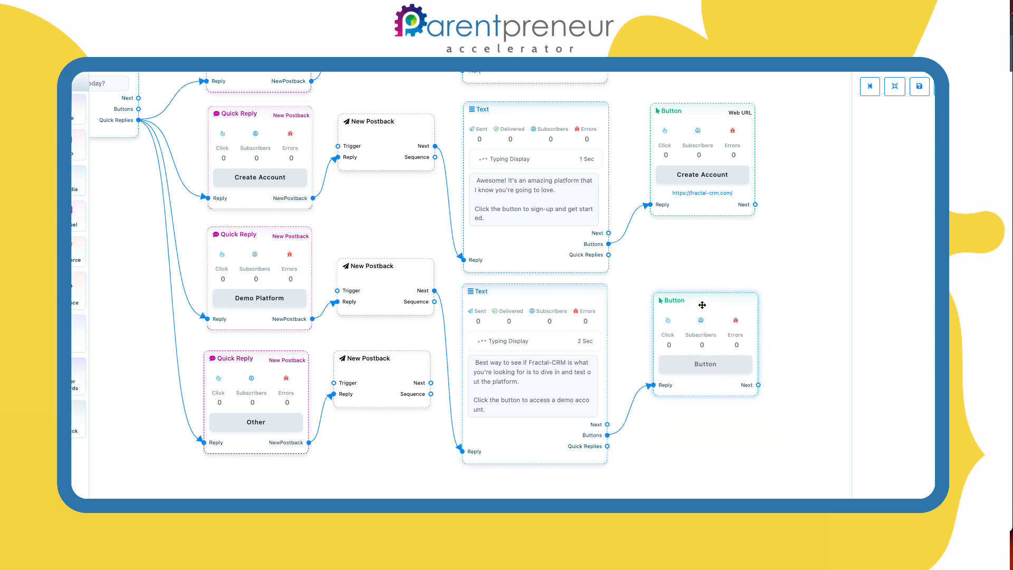
Set the new Button block's type to Web URL and its button text to "Demo Platform"
click(703, 305)
click(902, 158)
click(895, 275)
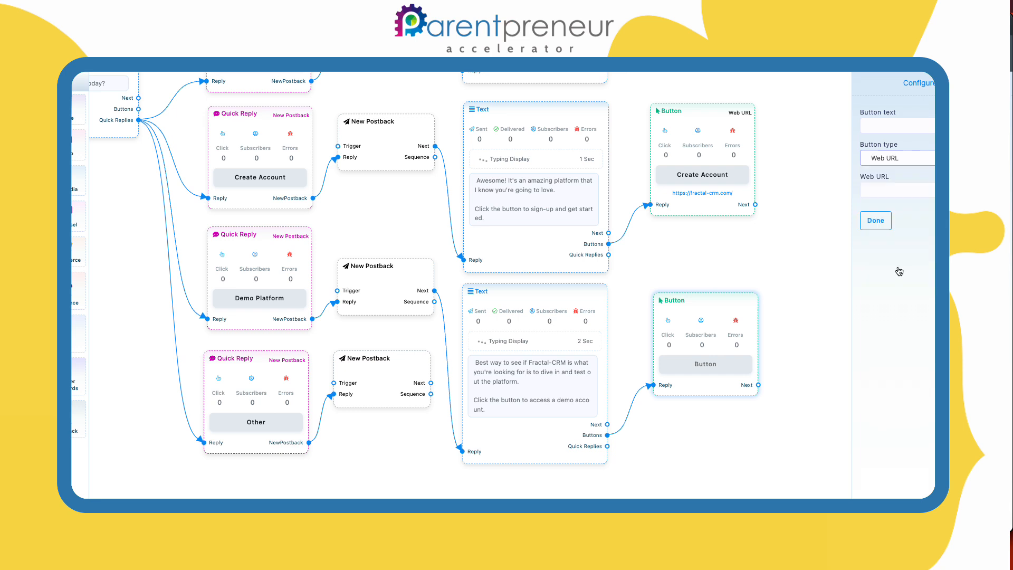
click(896, 128)
text(Demo Platform)
Paste the copied demo page address as the Demo Platform button's Web URL and save the button
click(884, 191)
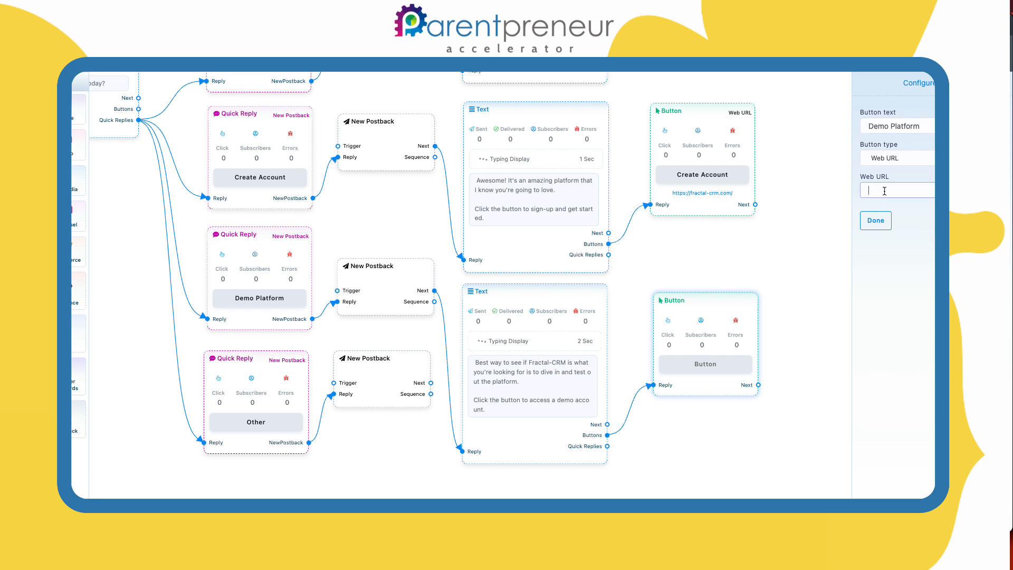
right_click(884, 191)
click(791, 275)
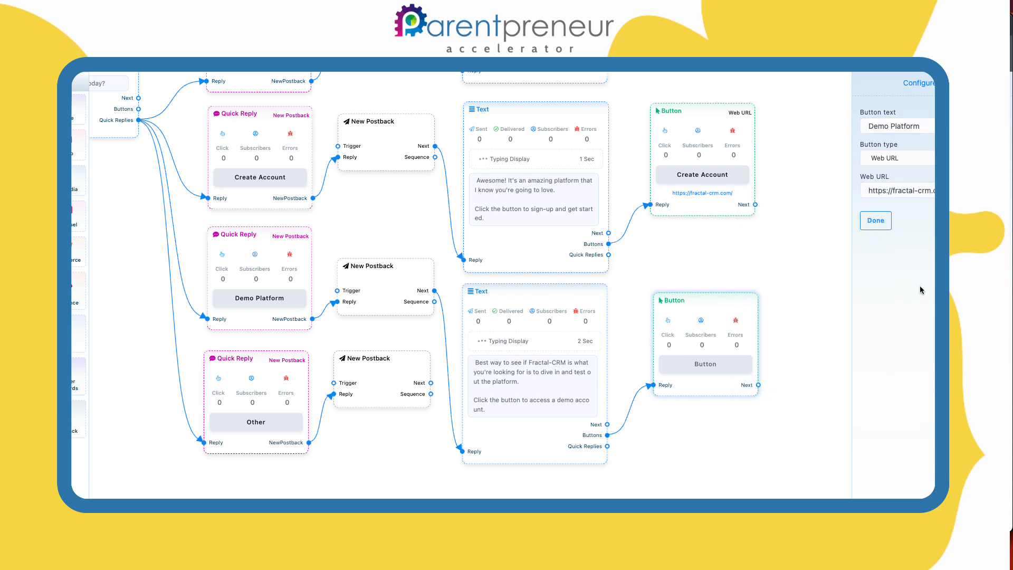
click(866, 191)
click(916, 297)
click(874, 226)
click(872, 225)
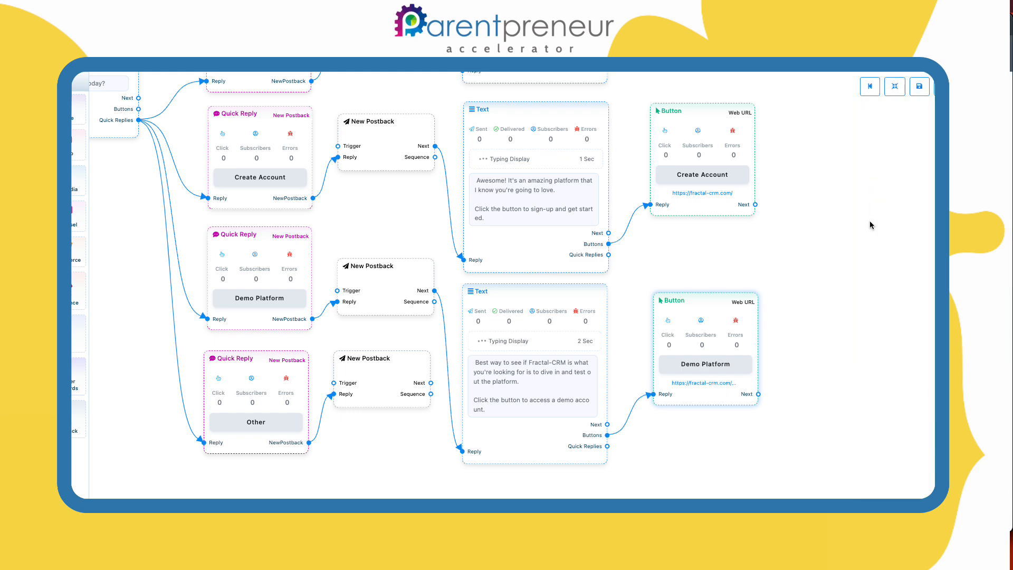
Check the Login postback's title, and title the Create Account quick reply's postback "Create Account"
drag(721, 271, 719, 221)
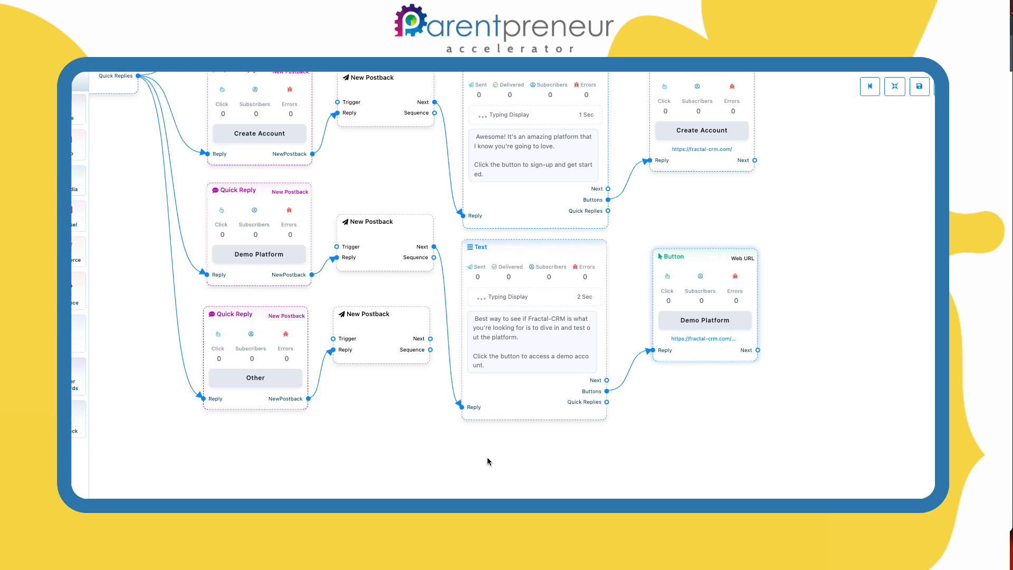
drag(369, 379, 378, 343)
drag(391, 144, 431, 318)
double_click(459, 147)
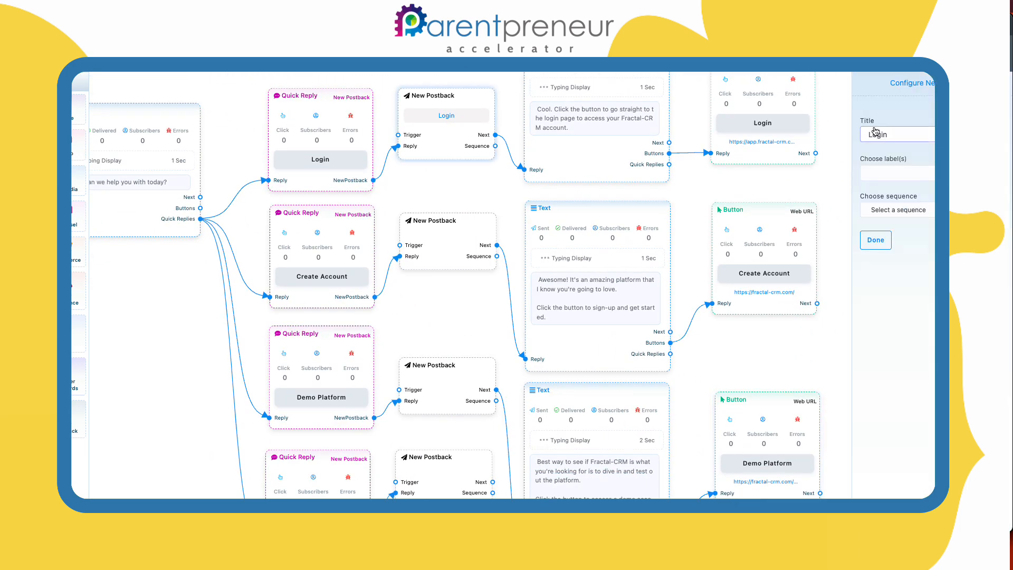
double_click(461, 254)
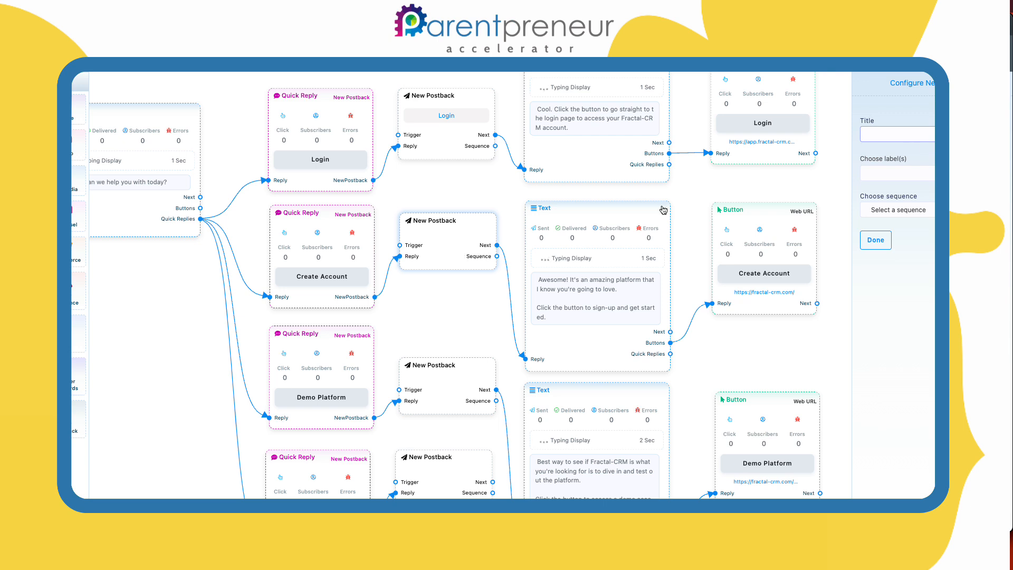
text(Create Account)
click(876, 240)
Title the Demo Platform quick reply's postback "Demo Platform"
drag(425, 316, 394, 217)
click(398, 285)
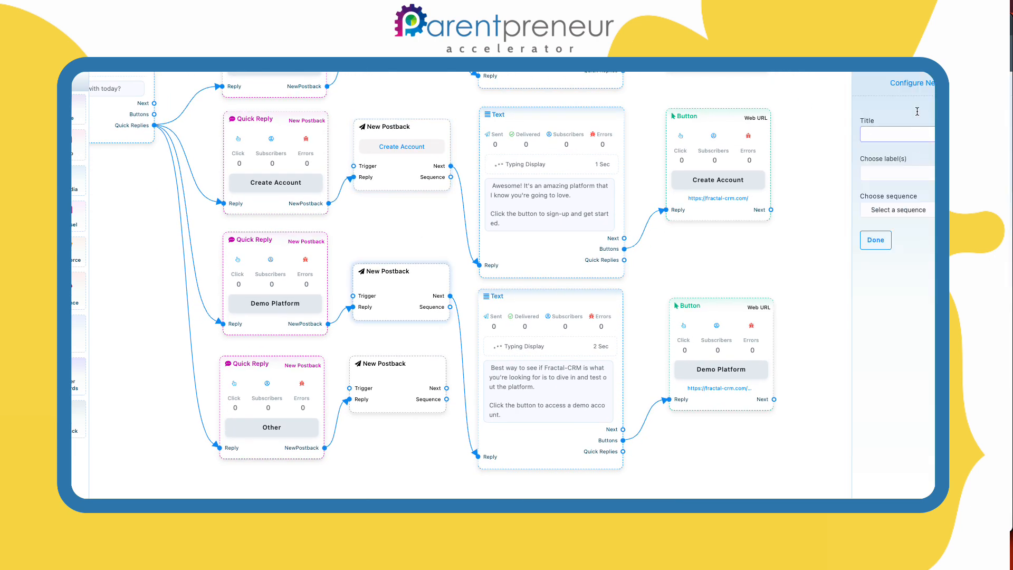
text(Demo Platform)
click(881, 247)
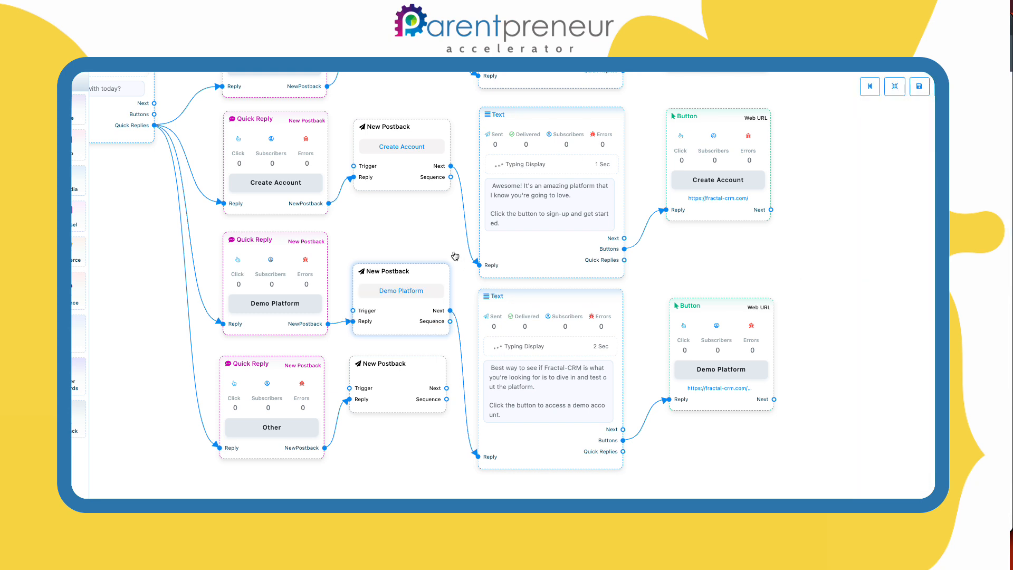
Move the Other quick reply's postback block lower, clear of the Demo Platform branch
scroll(430, 219, down, 3)
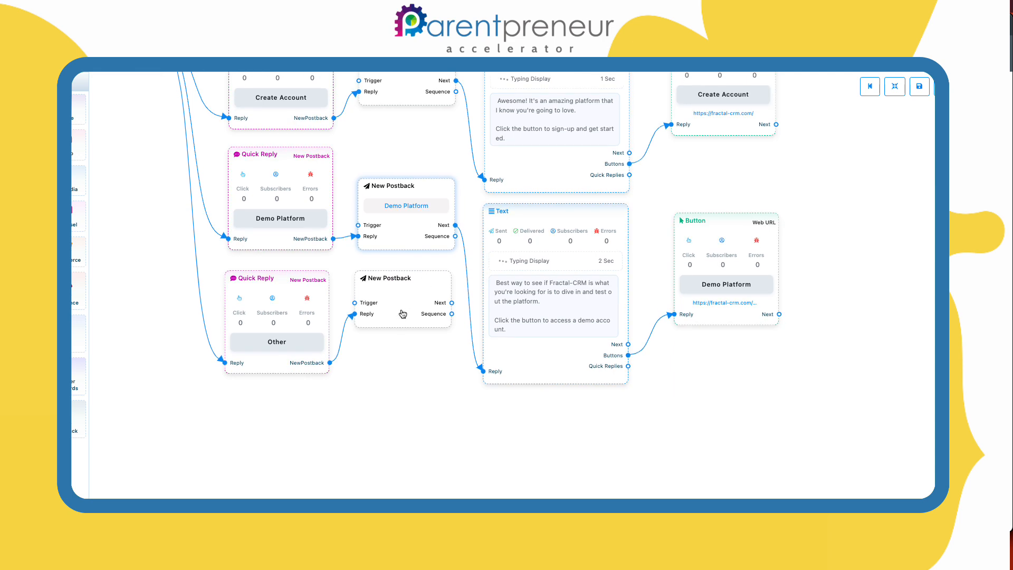
drag(403, 314, 399, 393)
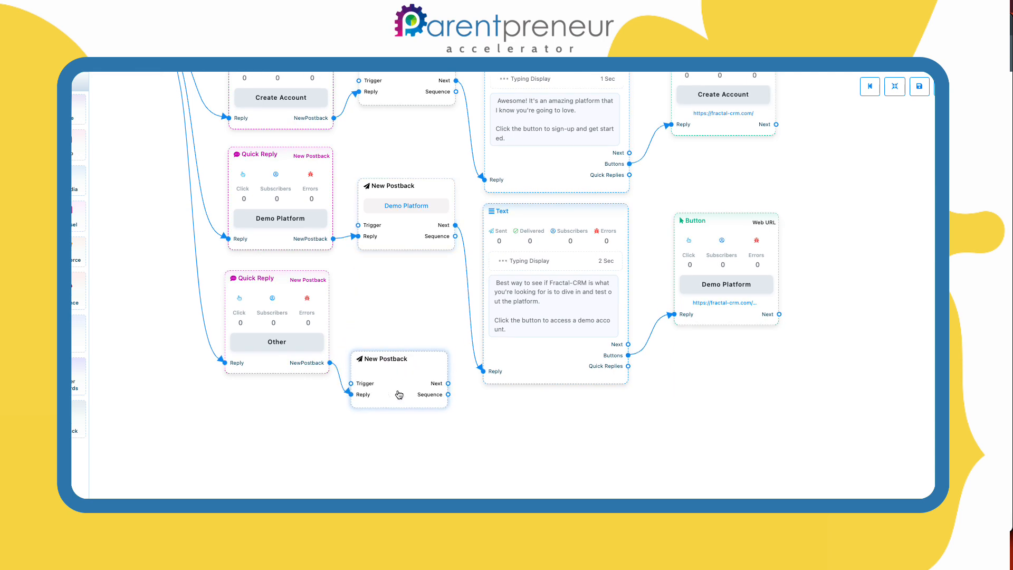
Title the Other quick reply's postback "Other" and save it without choosing a sequence
double_click(399, 393)
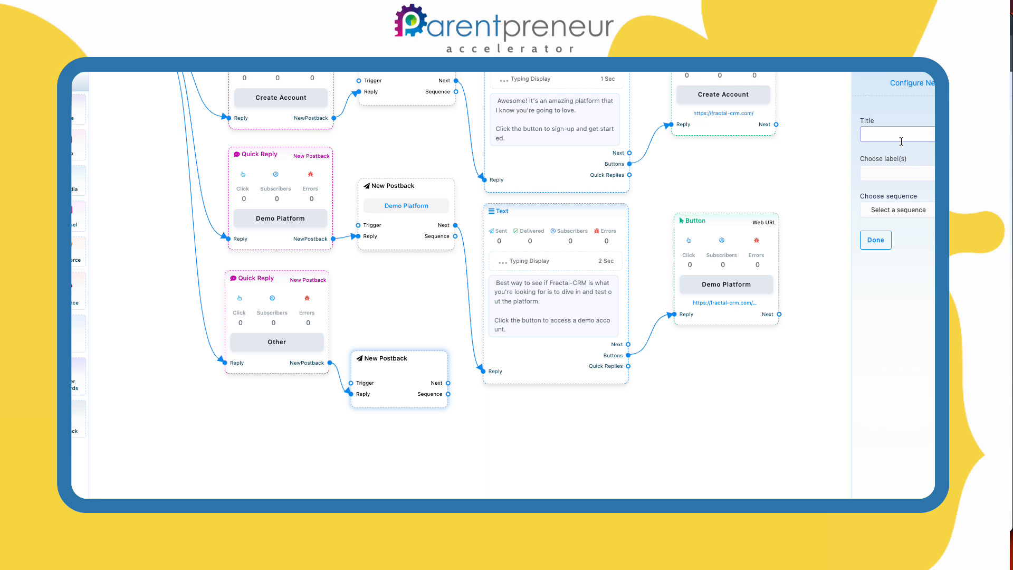
text(Other)
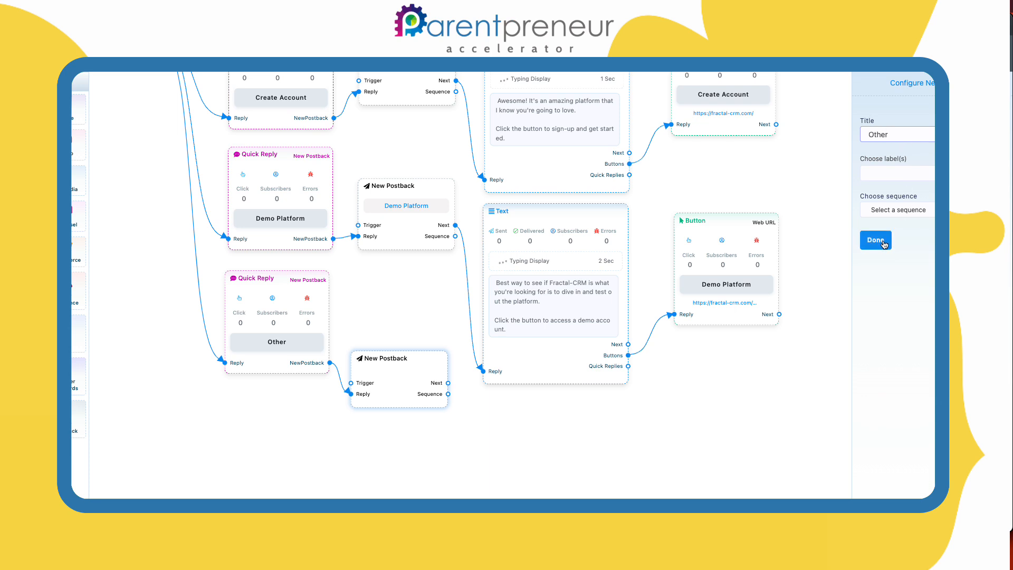
click(921, 211)
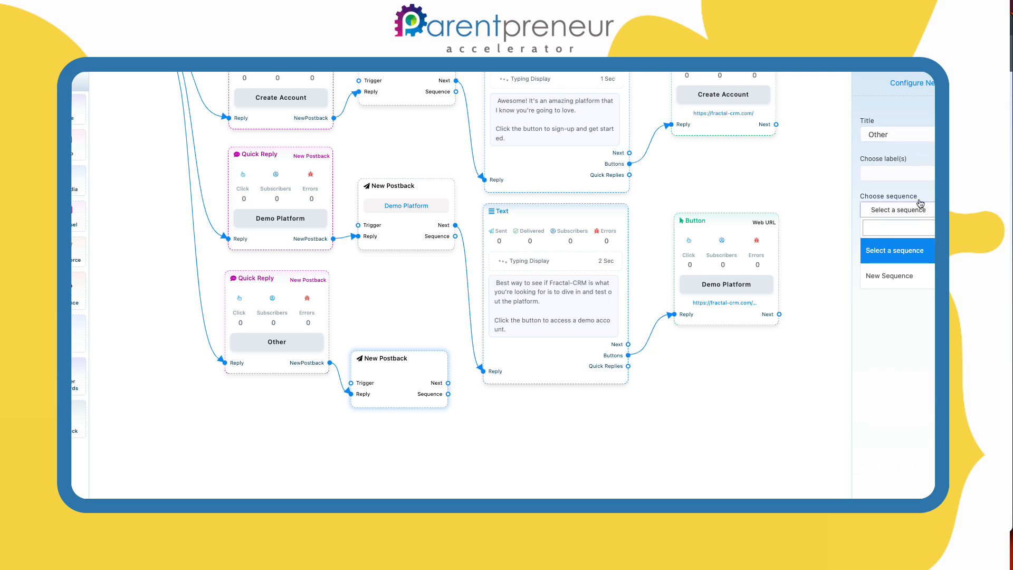
click(921, 211)
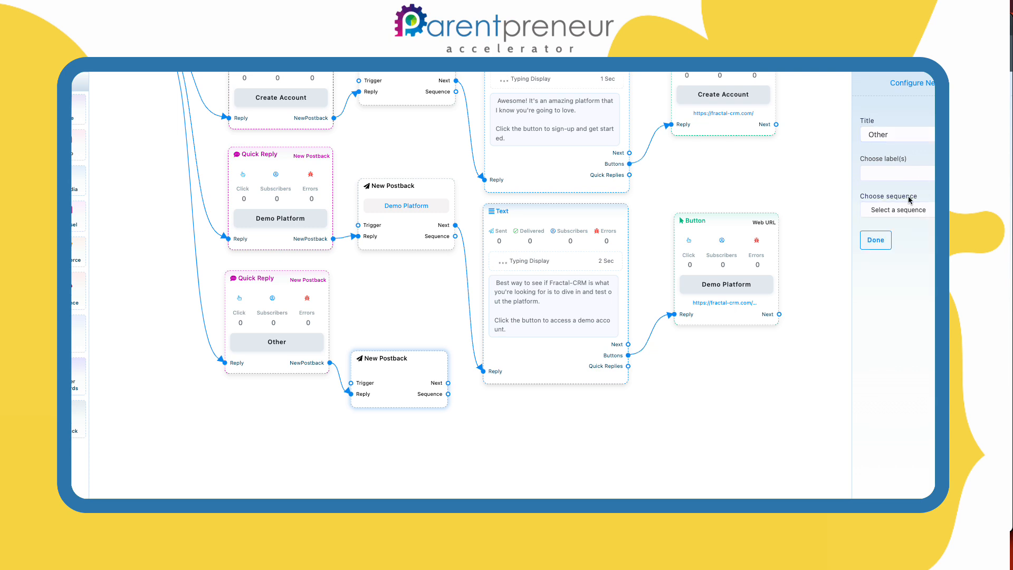
double_click(899, 134)
click(880, 240)
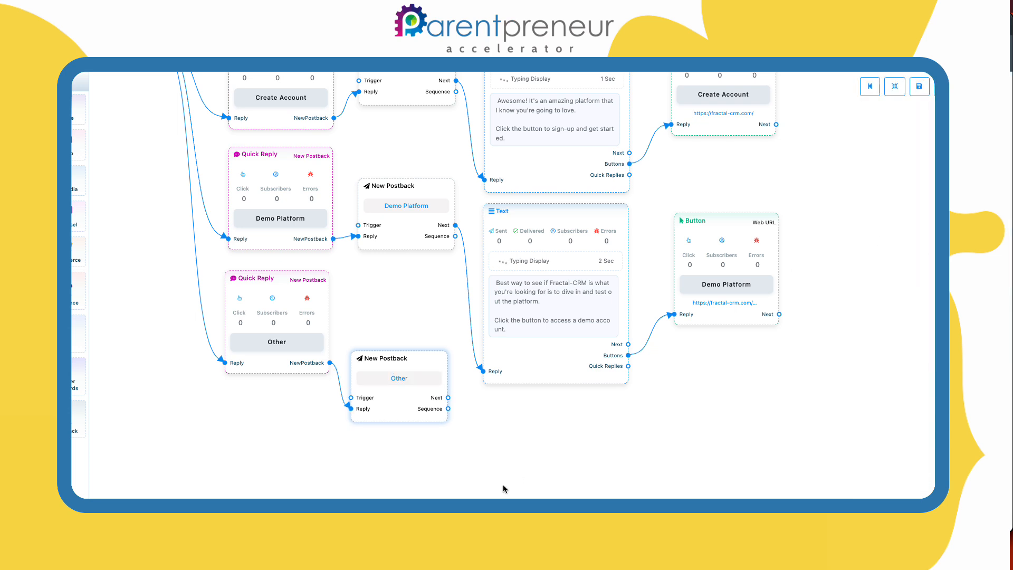
Add a Text block following the Other postback and place it below the Demo Platform branch's message
drag(448, 397, 546, 310)
click(578, 454)
drag(649, 342, 554, 300)
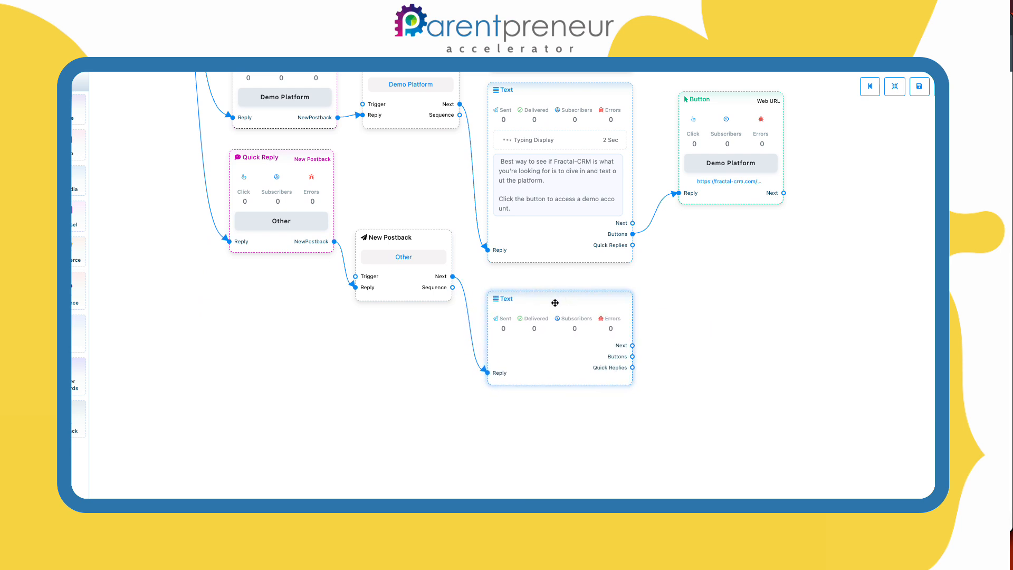
Write the Other branch's message: "I understand. Let us know what you're looking for and I will go get a team member to help you out."
click(554, 300)
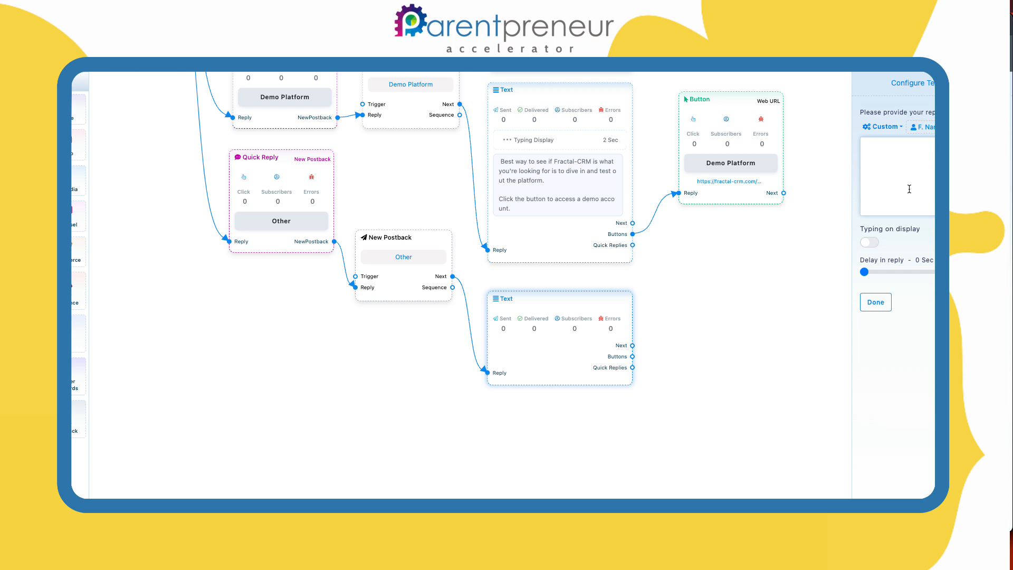
text(I understand.)
text(ro)
key(BackSpace)
key(BackSpace)
key(Return)
key(Return)
text(Let us know what yo )
text(and I wil)
text(l go get a te )
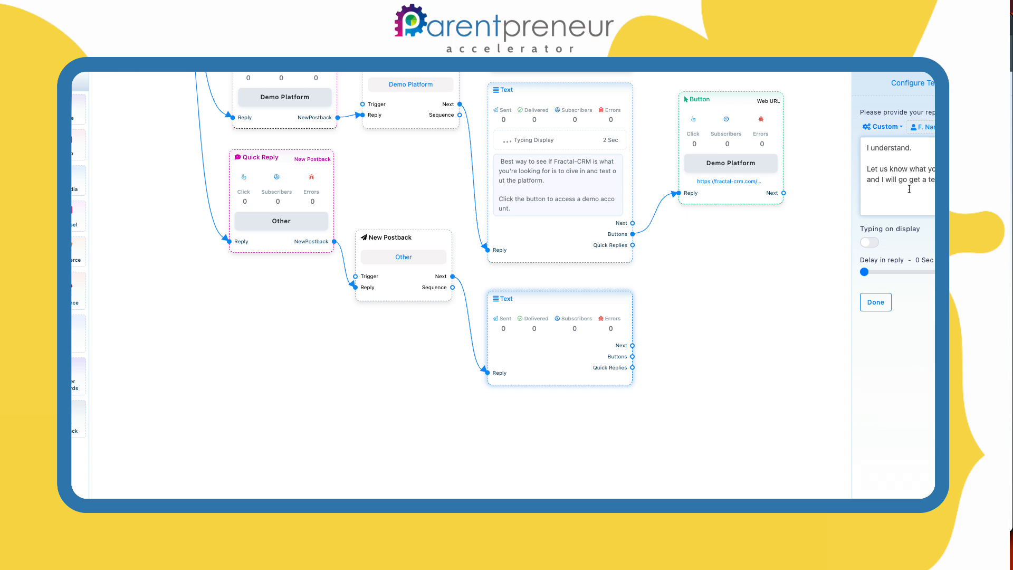
text(help you out.)
Turn on typing display with a 2-second reply delay for the Other branch's message and save the block
click(868, 242)
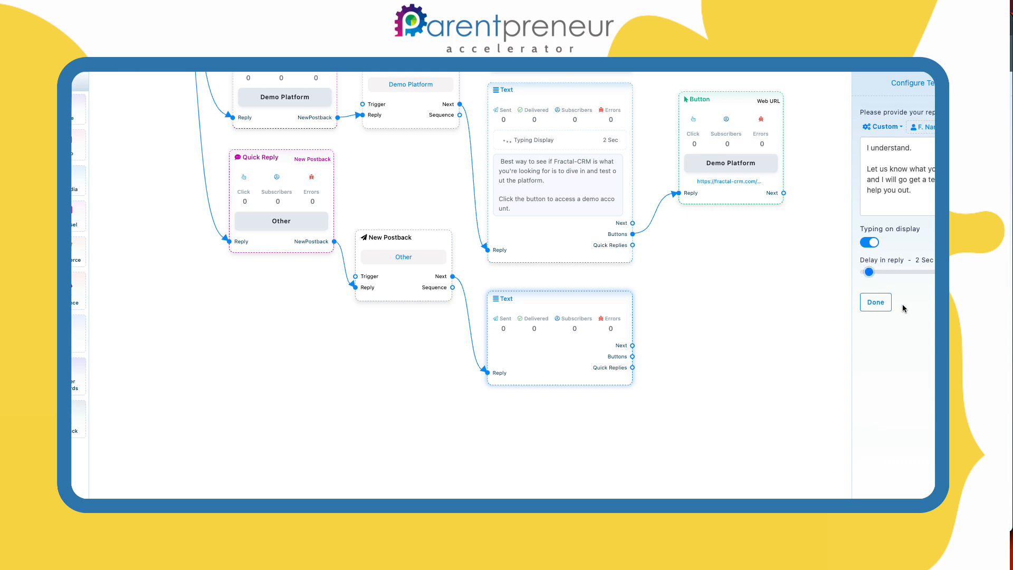
click(876, 302)
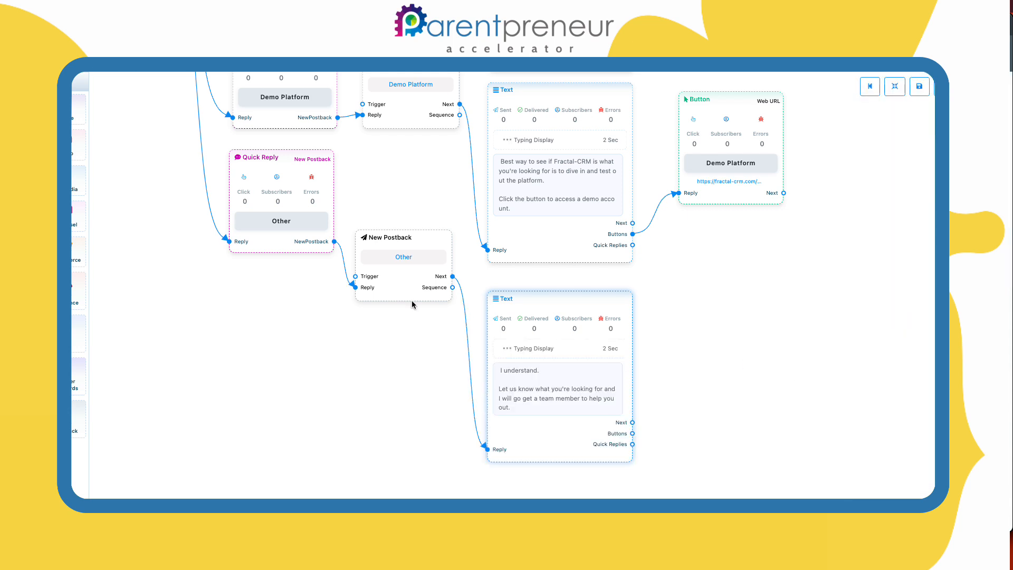
Save the bot flow with the completed Other branch
drag(318, 364, 345, 462)
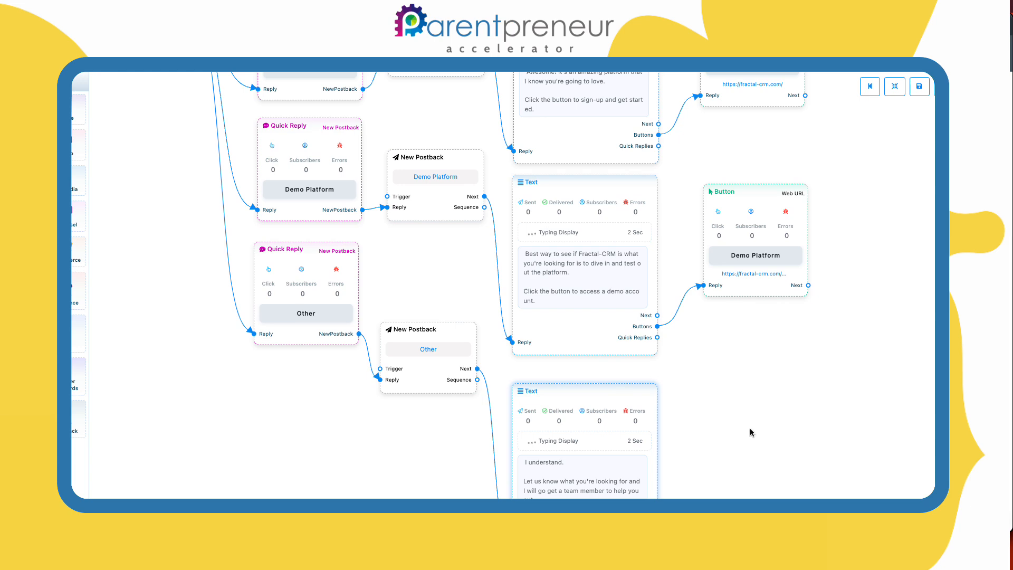
scroll(686, 377, down, 3)
scroll(686, 377, right, 3)
click(919, 87)
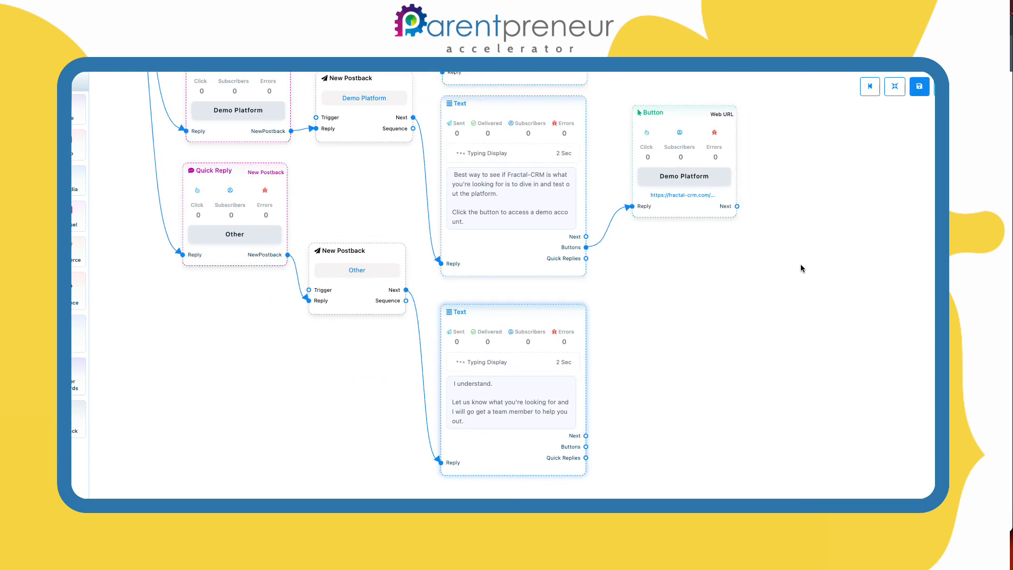
Review the whole bot flow, from the trigger keywords and start block to the four quick-reply branches
scroll(698, 350, down, 2)
scroll(700, 347, down, 2)
drag(721, 330, 815, 406)
drag(821, 369, 870, 391)
drag(303, 361, 480, 368)
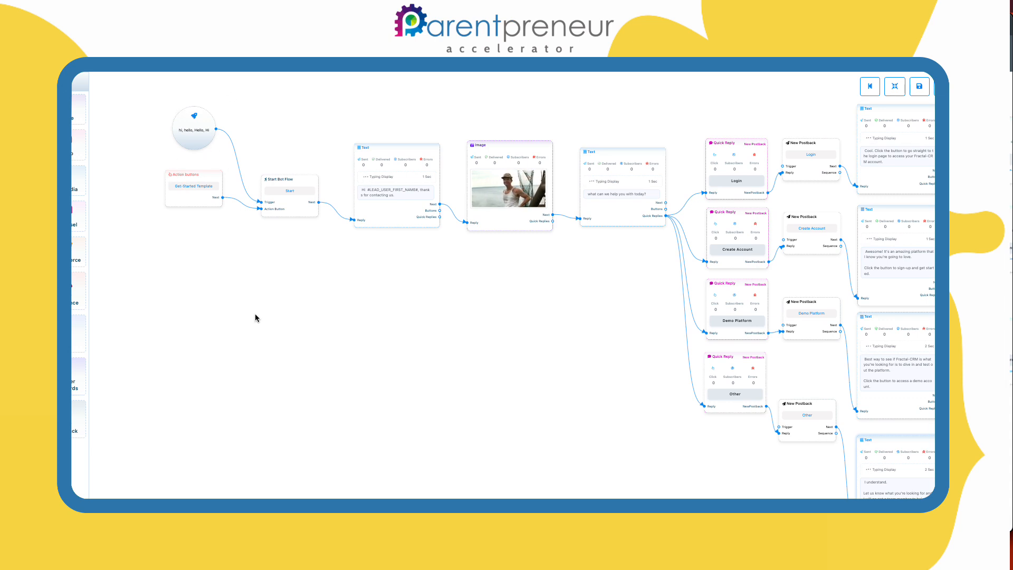
click(197, 145)
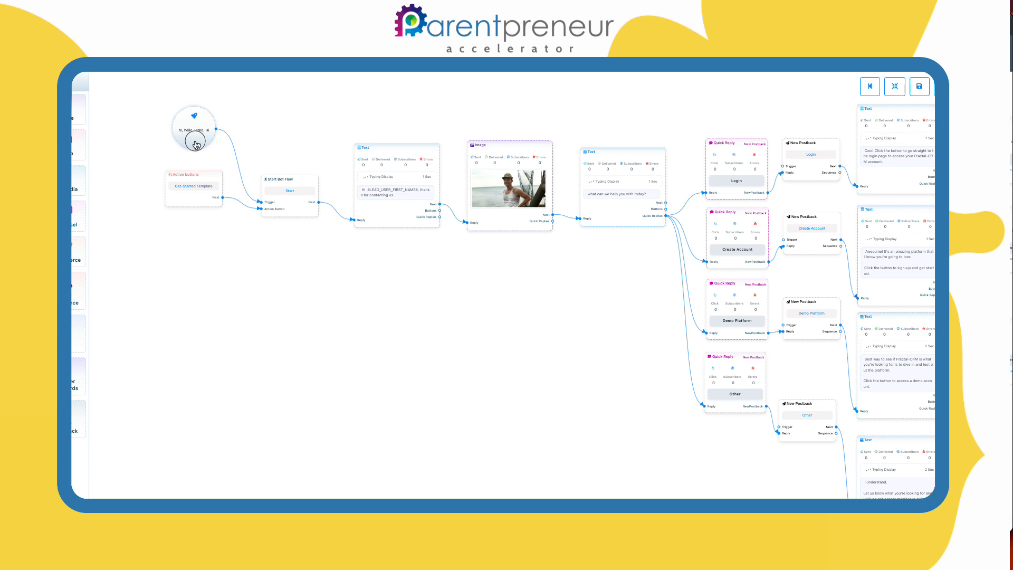